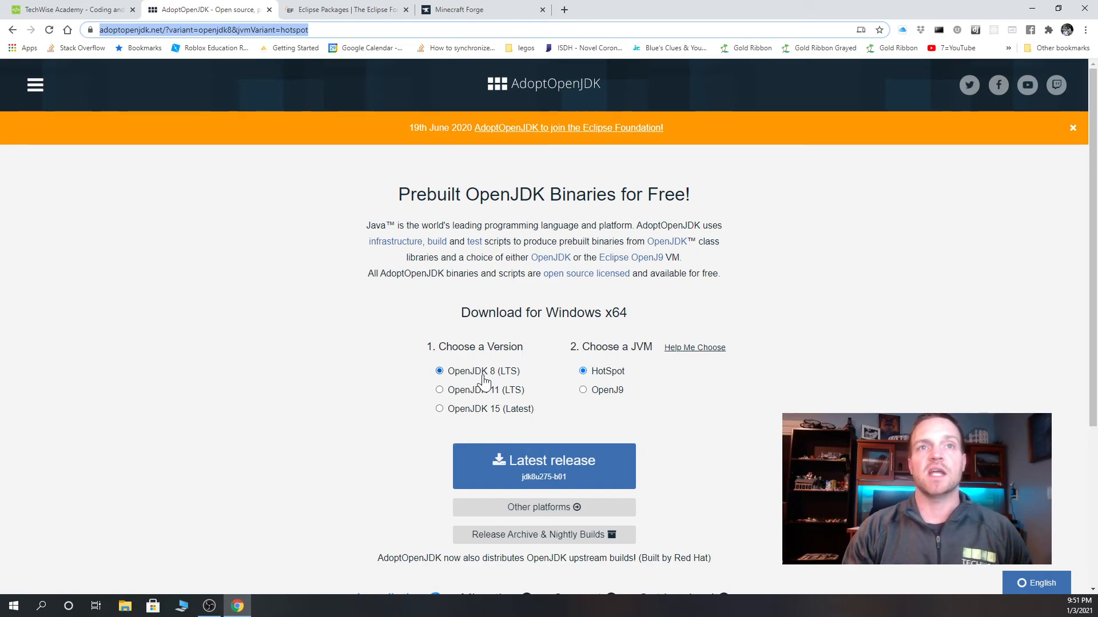
- Download the latest OpenJDK 8 (LTS) release with the HotSpot JVM for Windows x64 and launch its installer
click(440, 372)
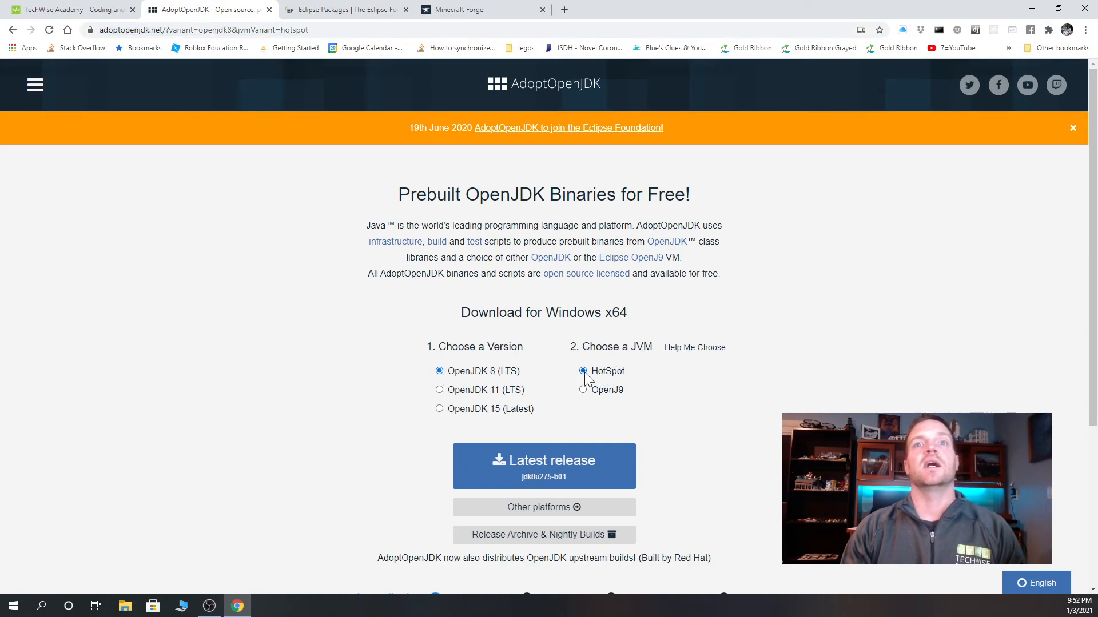
click(548, 470)
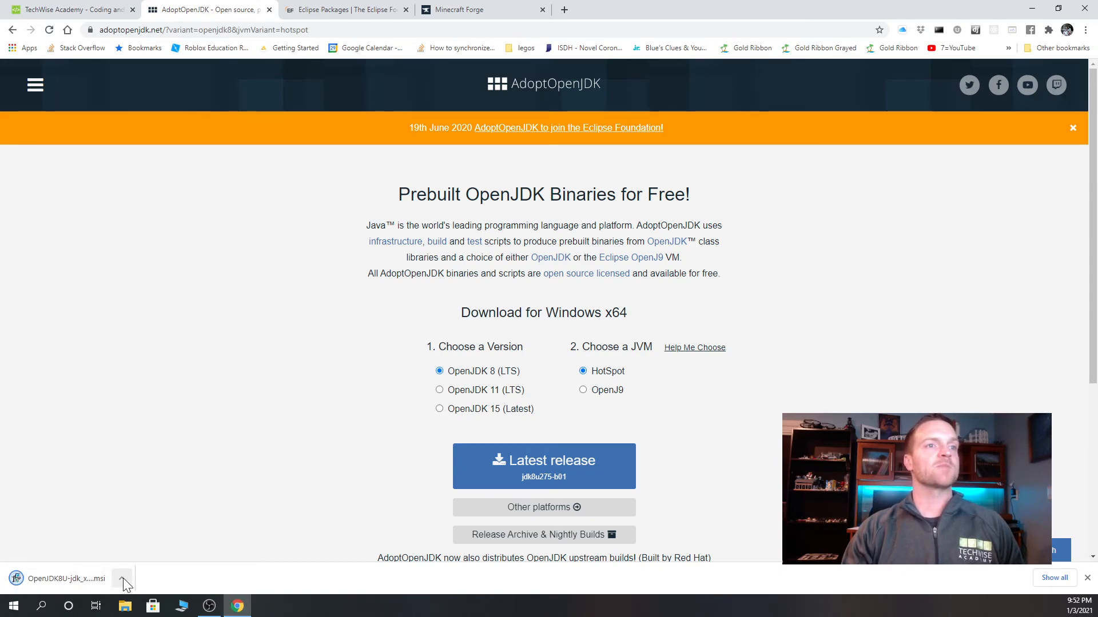
click(122, 578)
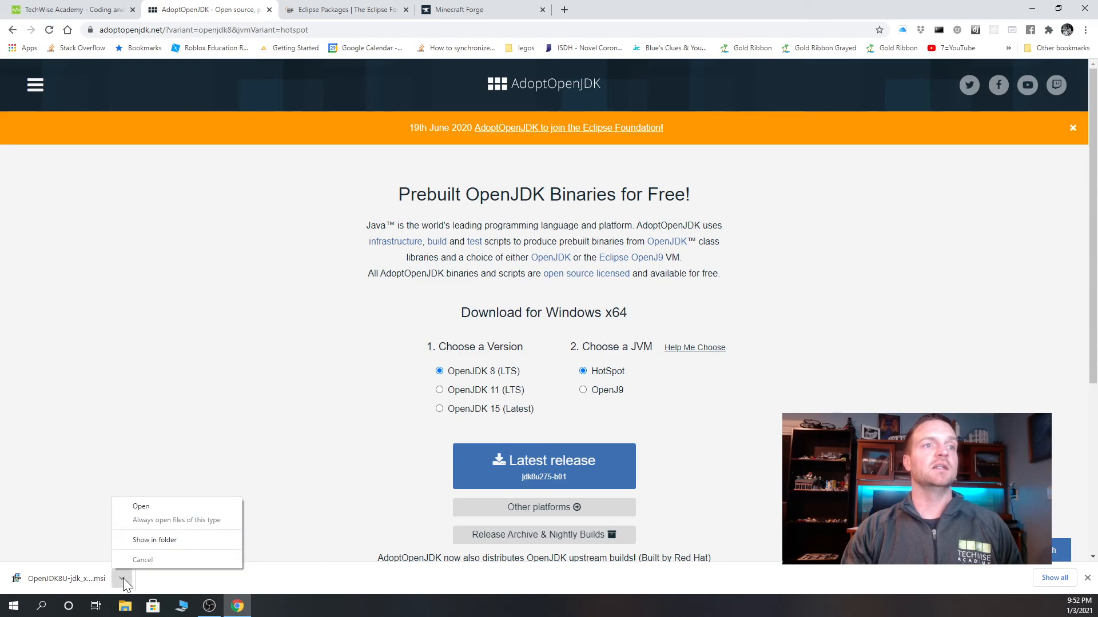
click(149, 506)
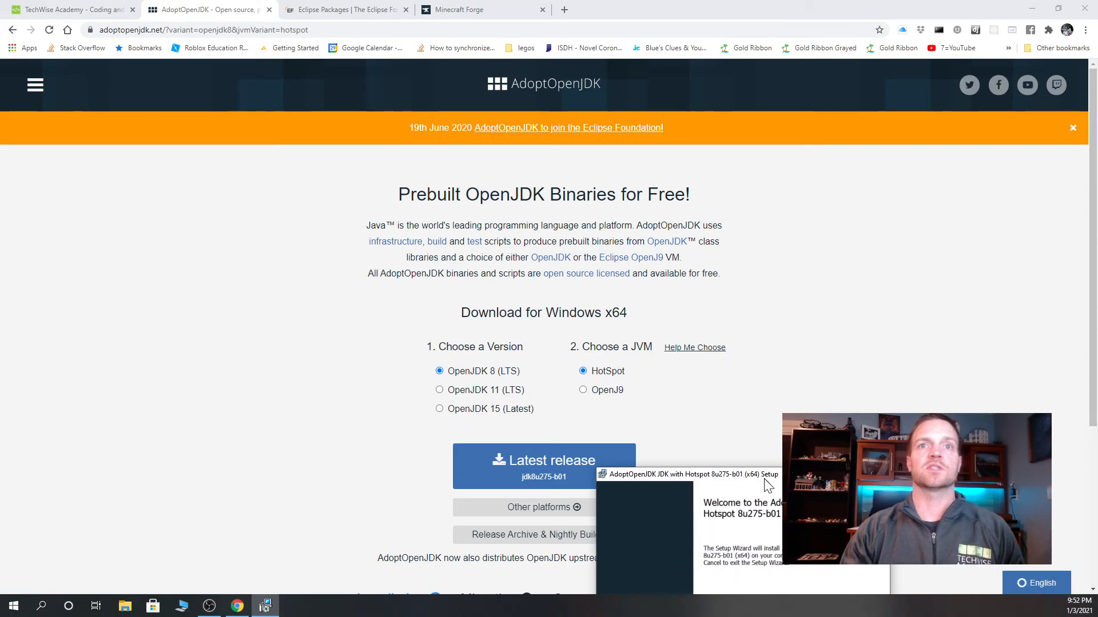
- Install AdoptOpenJDK JDK with Hotspot, accepting the license agreement and keeping the default features and location
drag(797, 477, 595, 184)
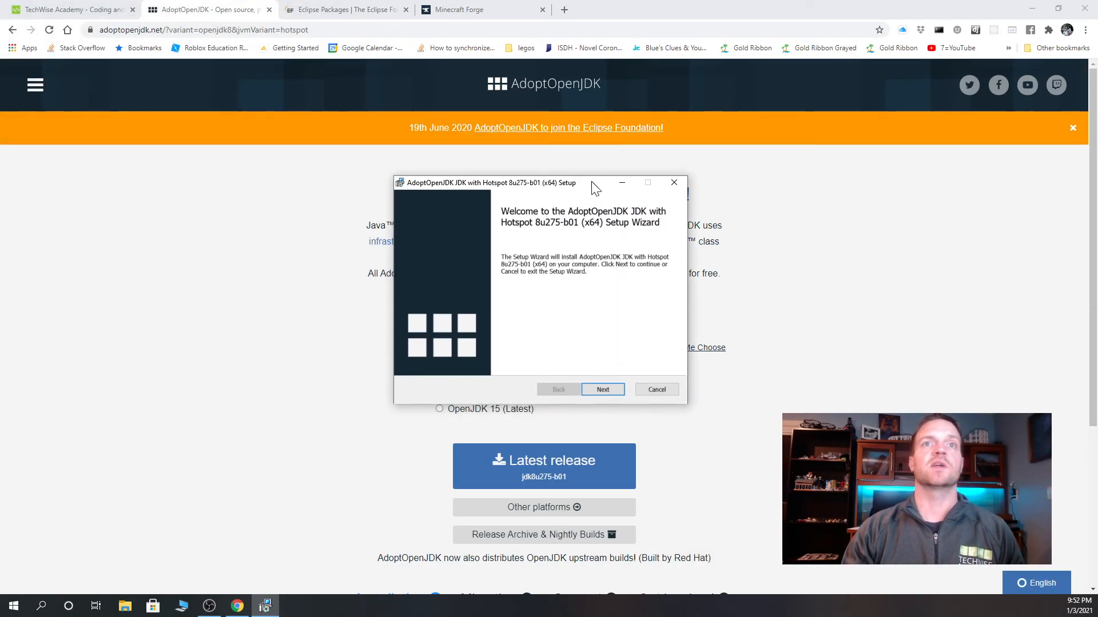
click(601, 388)
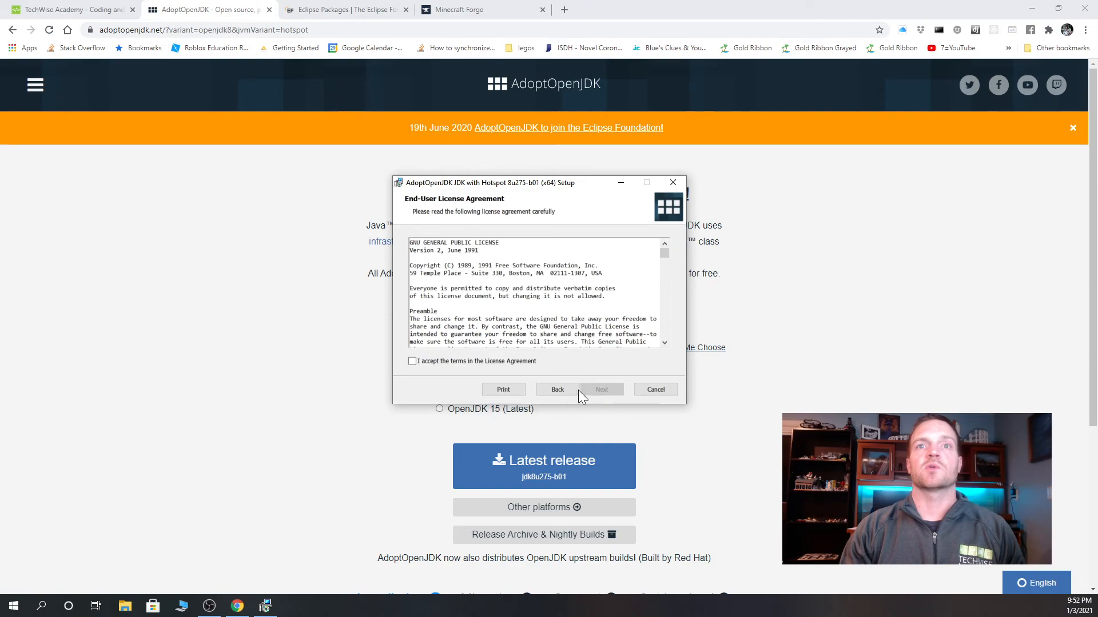
click(474, 361)
click(610, 390)
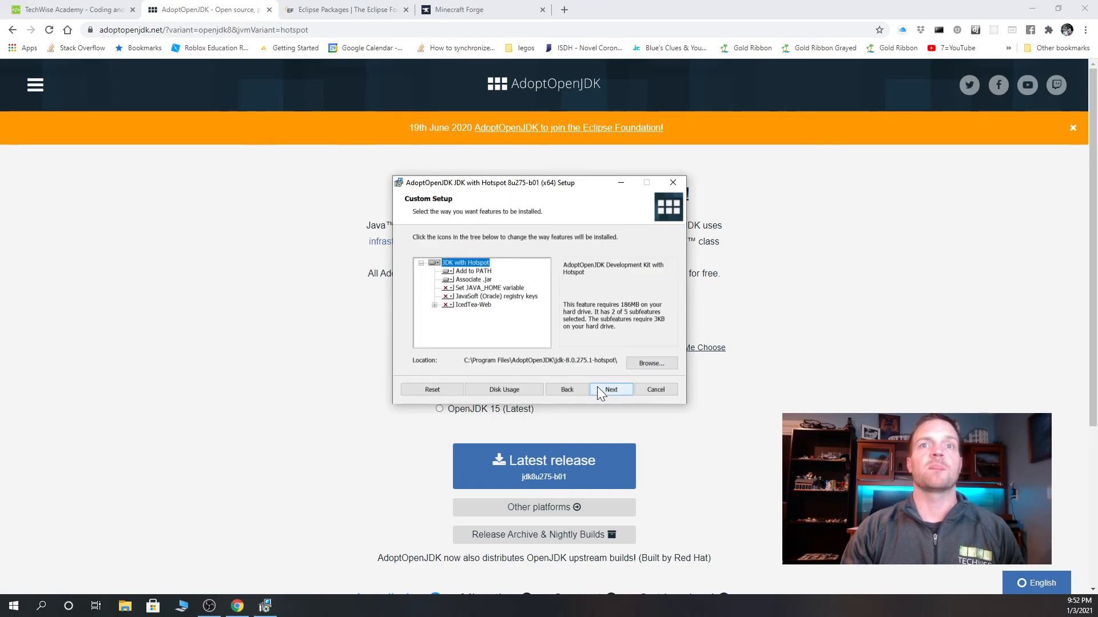
click(609, 389)
click(608, 390)
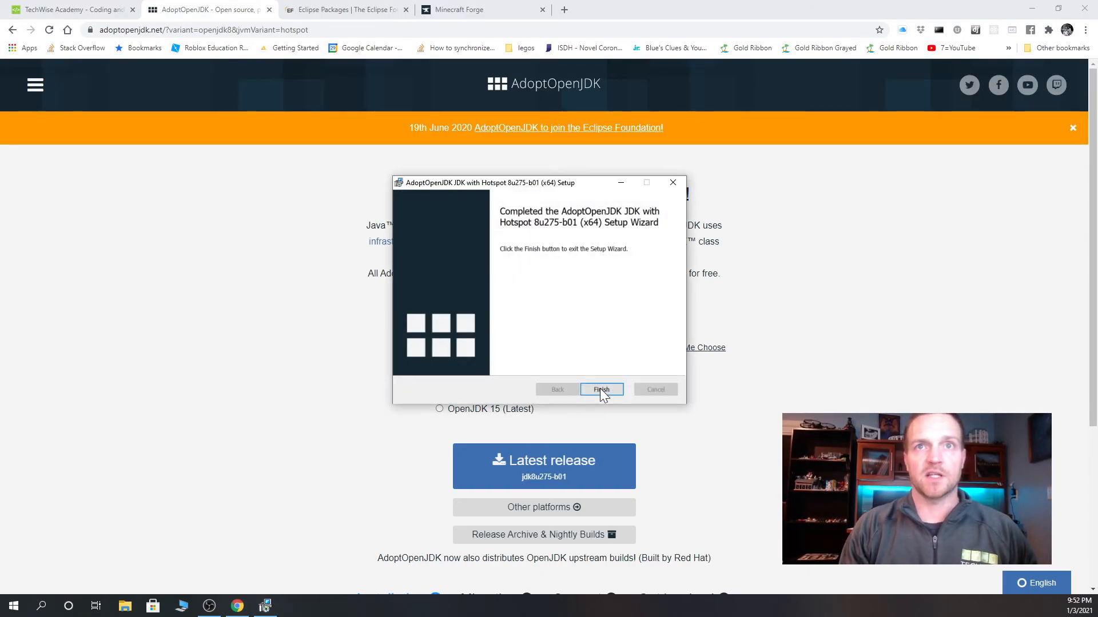
click(600, 390)
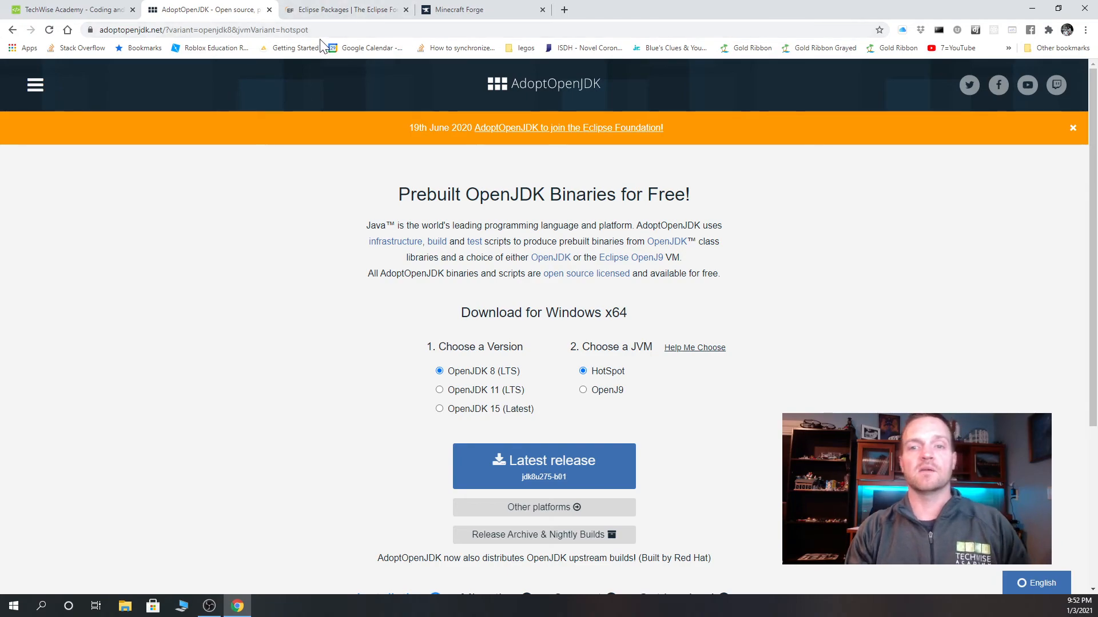
- Download the Eclipse Installer 2020-12 R for Windows x86_64 from the Eclipse packages page and run it
click(367, 11)
click(246, 30)
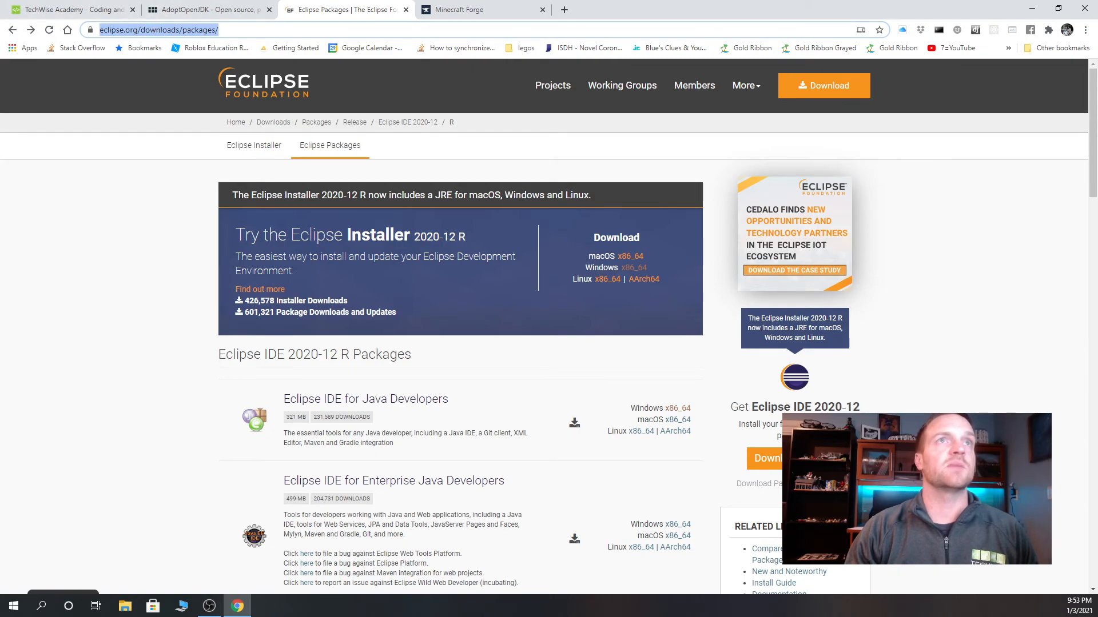
drag(351, 236, 385, 255)
click(385, 255)
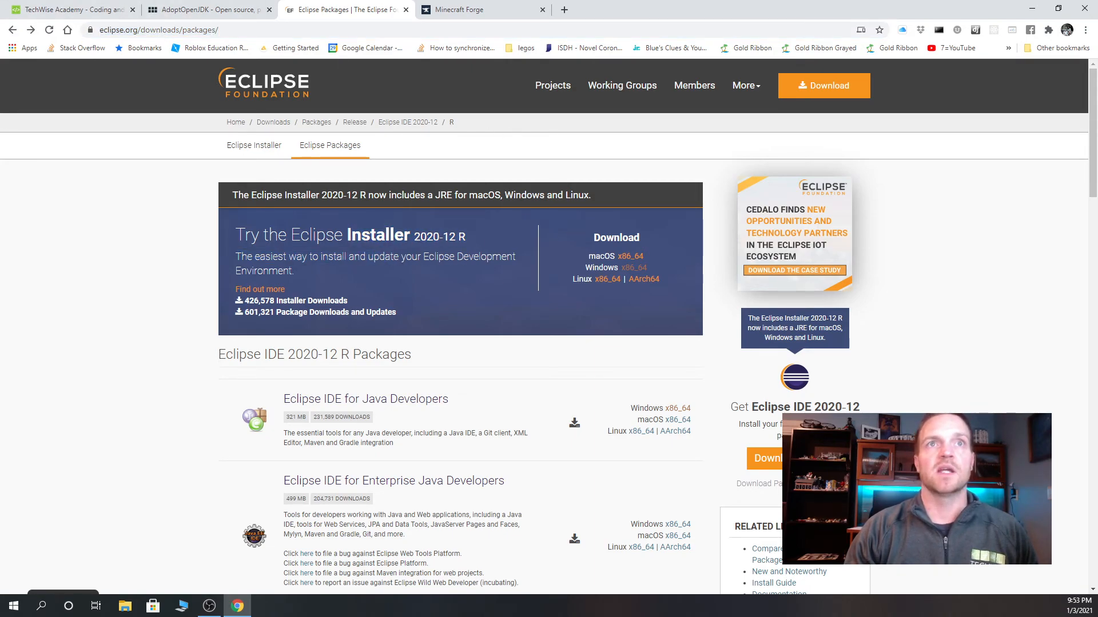
click(633, 269)
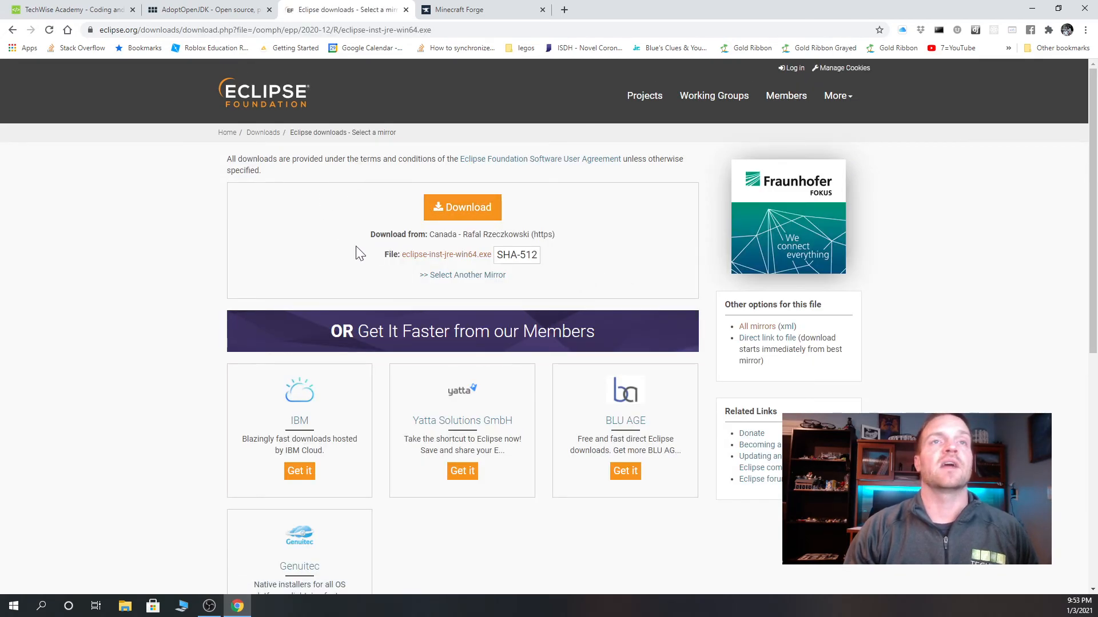
click(473, 210)
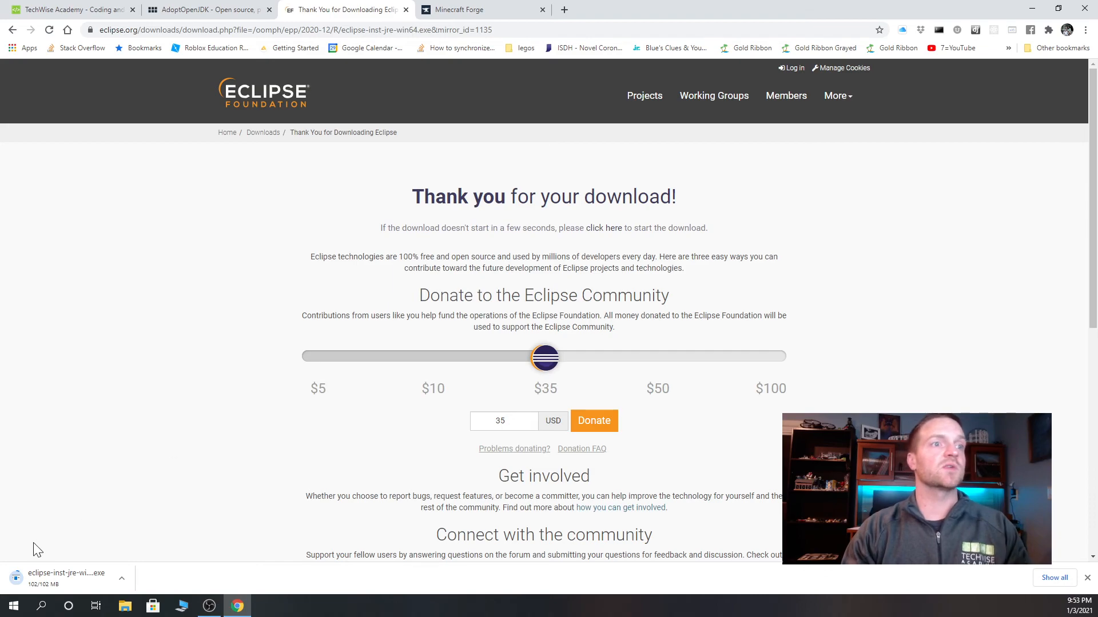
click(122, 579)
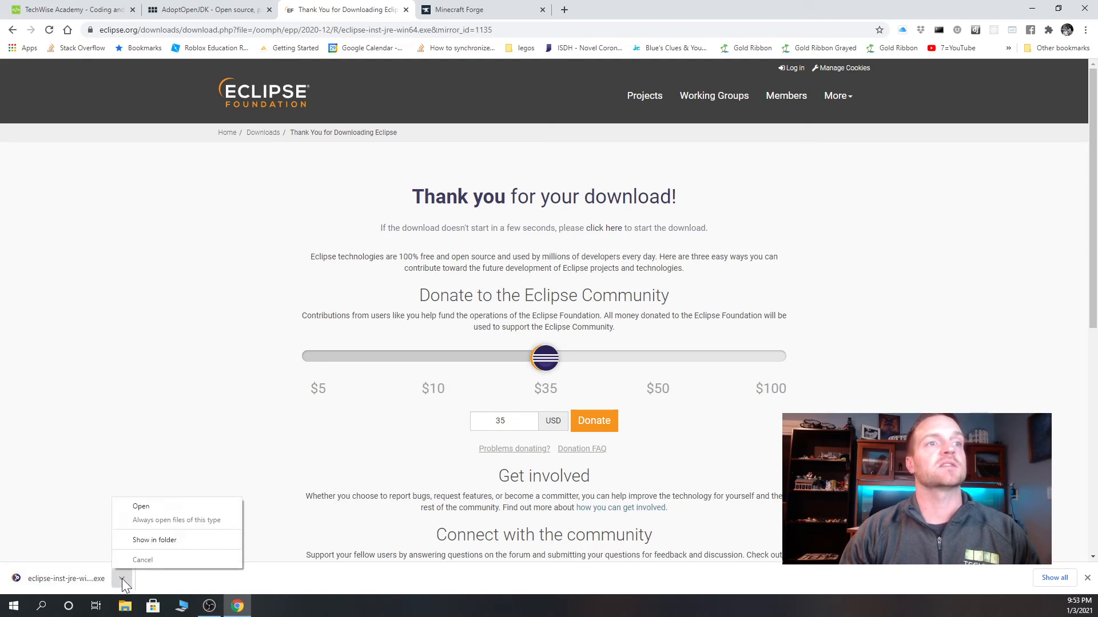
click(157, 507)
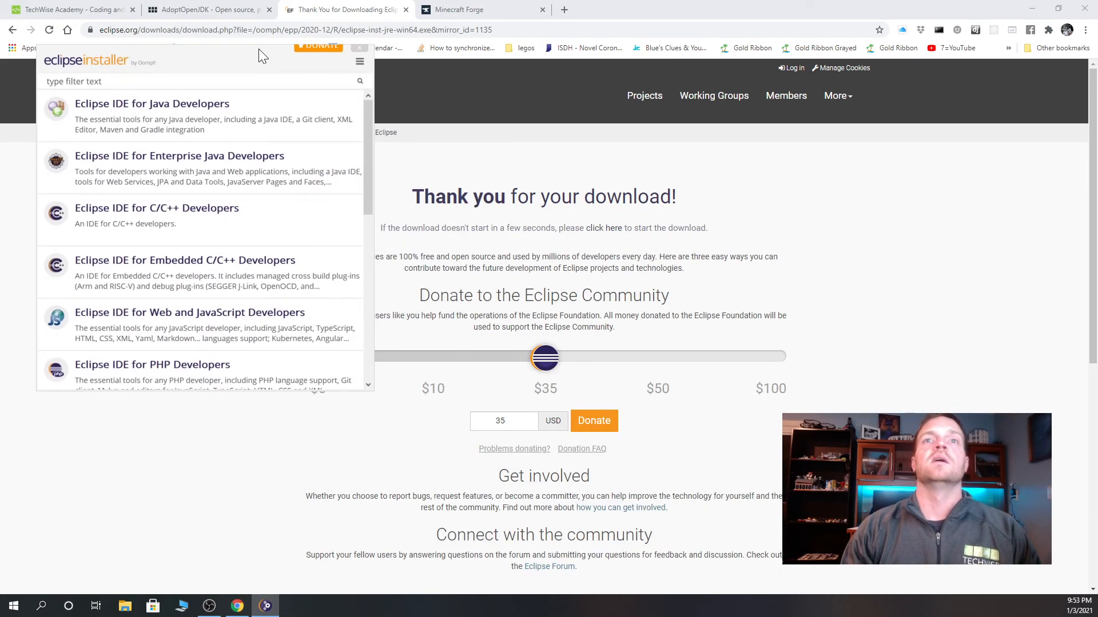
- Install Eclipse IDE for Java Developers in the default folder, with a start menu entry and desktop shortcut
drag(254, 57, 600, 135)
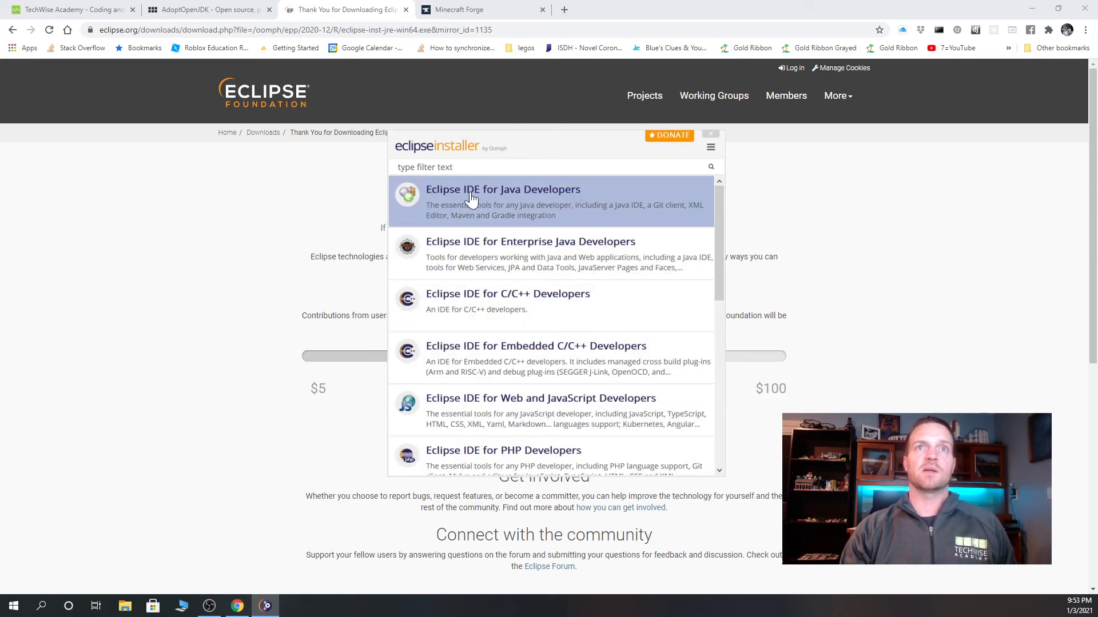
click(530, 192)
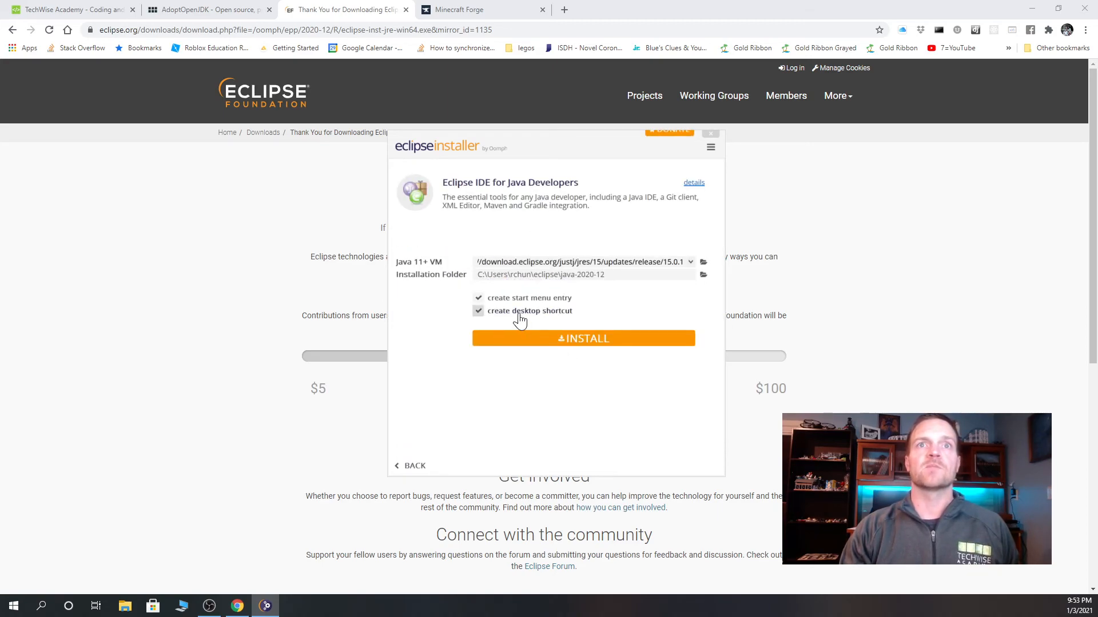
click(573, 338)
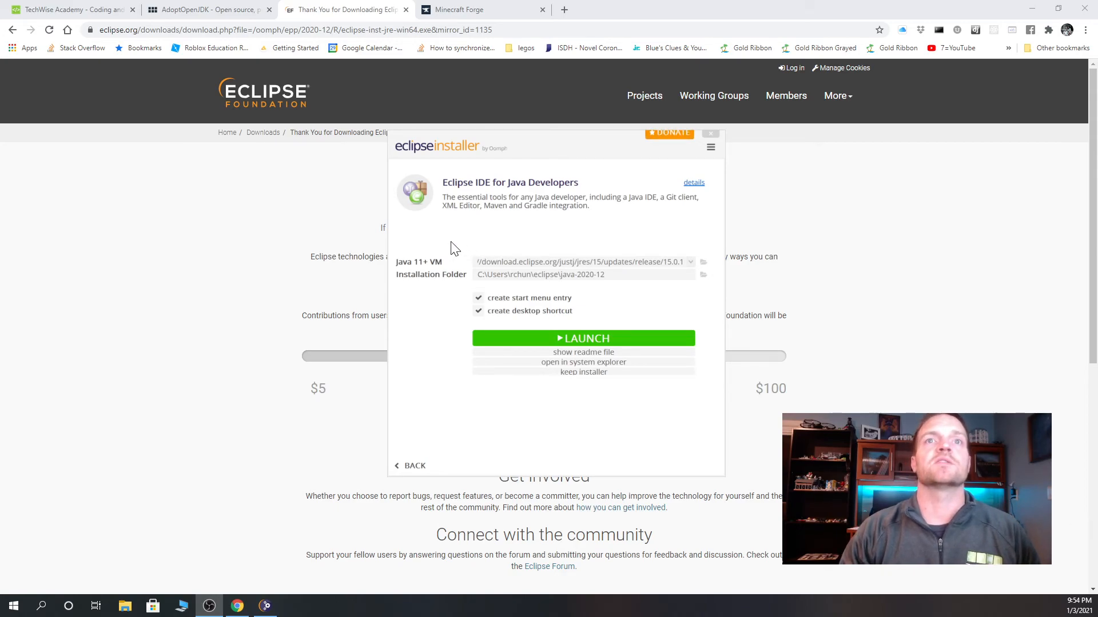
- Launch the installed Eclipse IDE with the default eclipse-workspace directory, and close it once its Welcome page has loaded
click(588, 340)
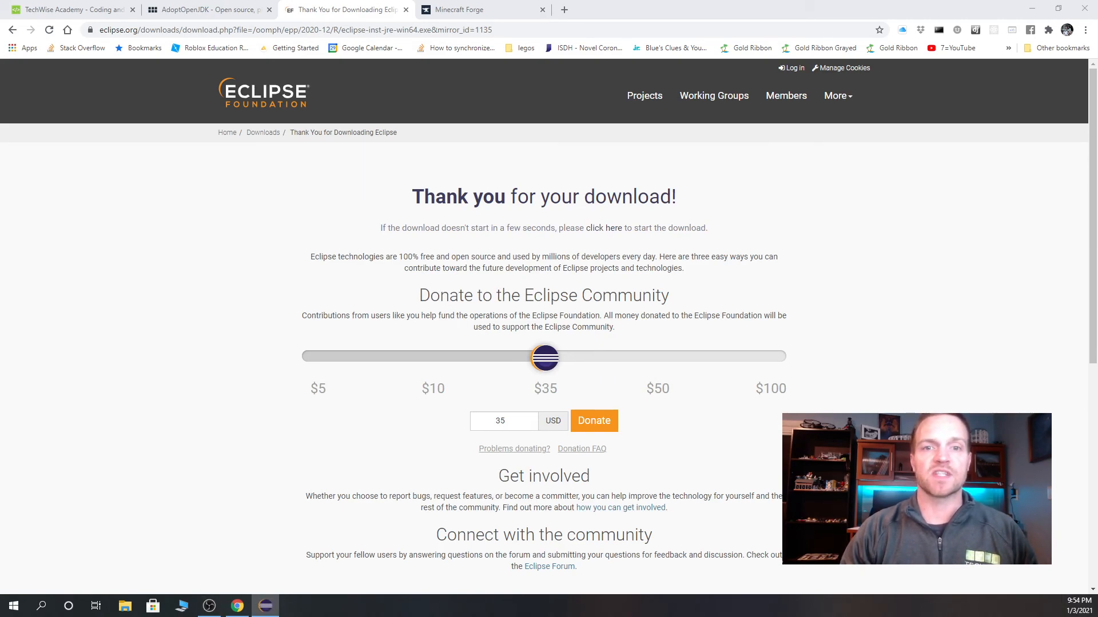
drag(542, 257, 556, 259)
click(476, 319)
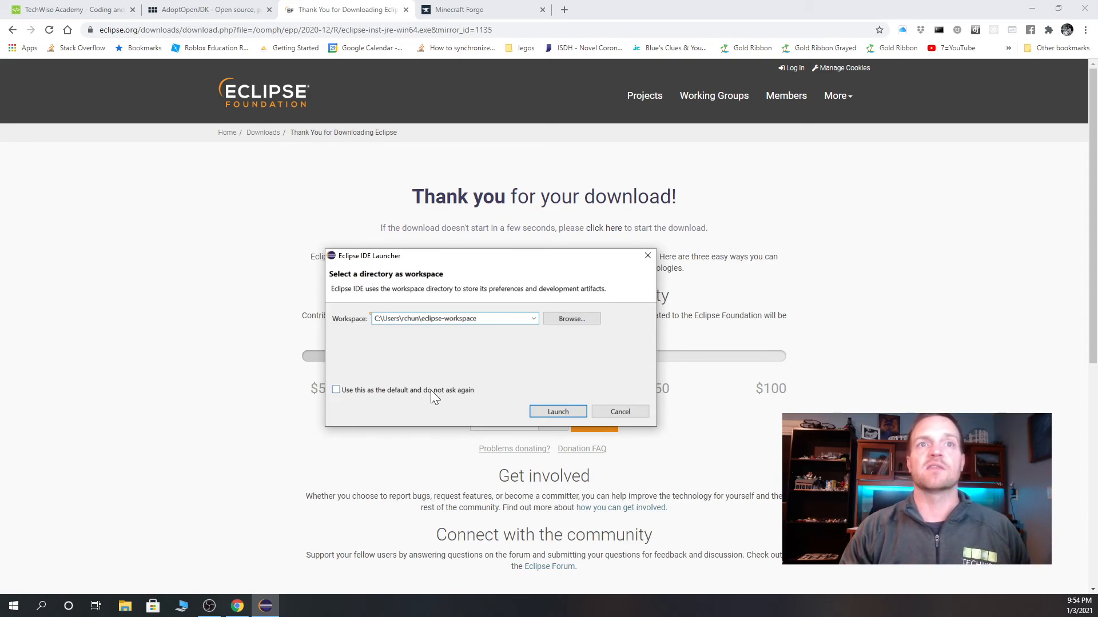
click(558, 411)
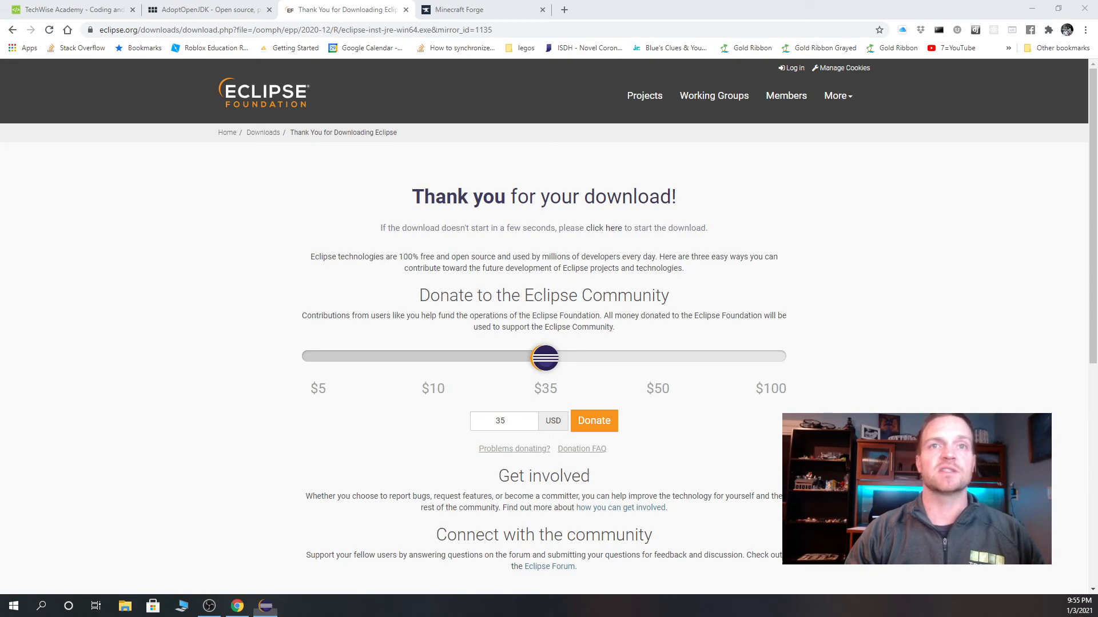
drag(972, 616, 503, 240)
double_click(503, 240)
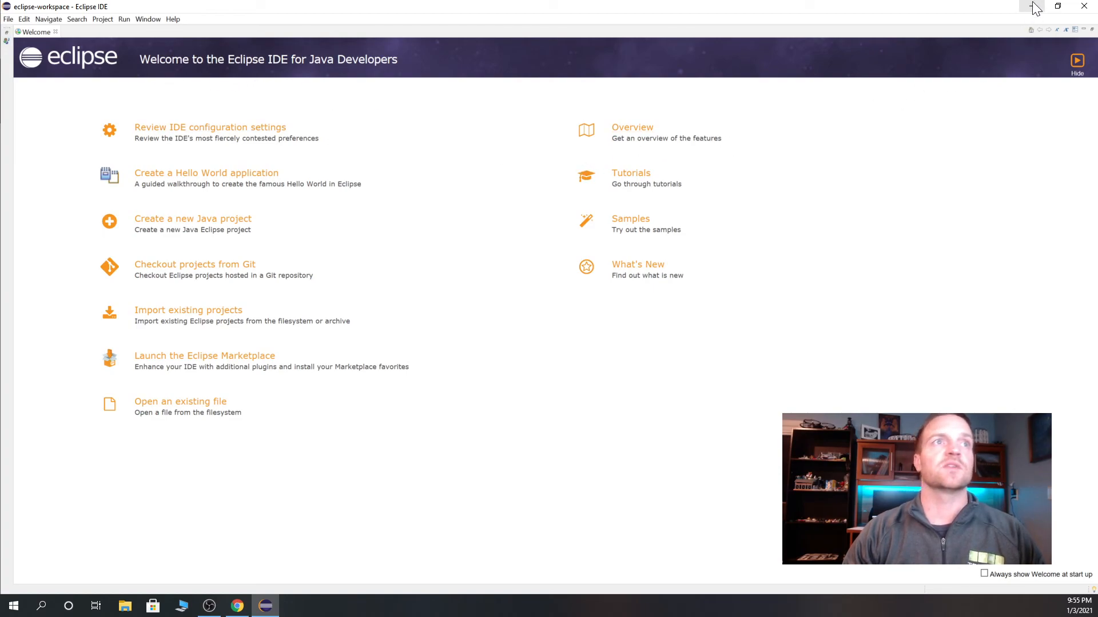
click(1088, 7)
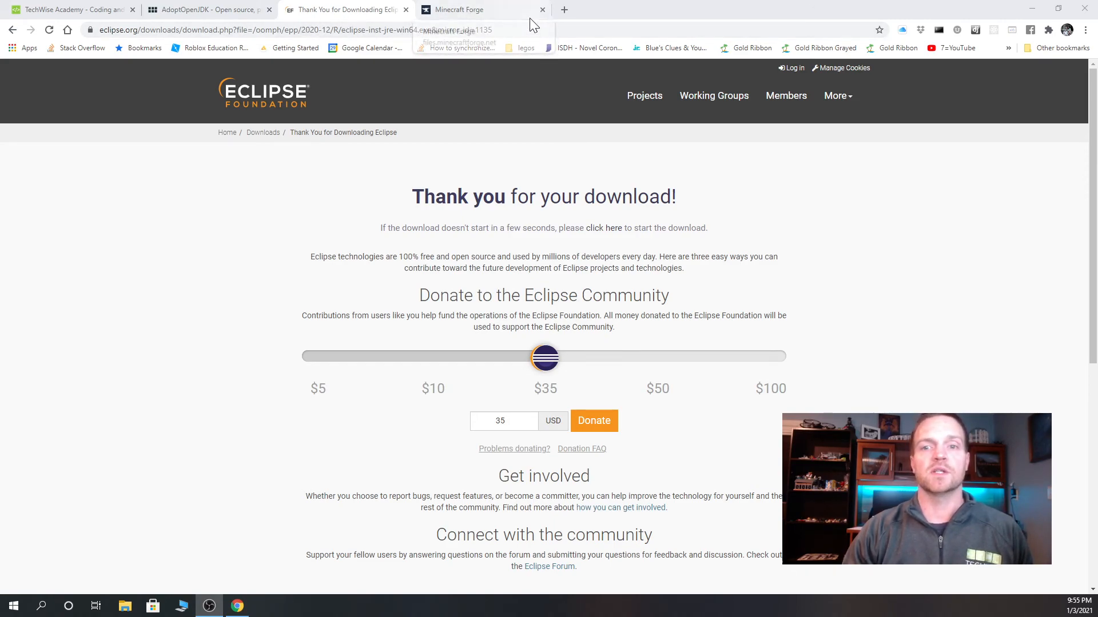
- Download the recommended Mdk of Minecraft Forge for MC 1.16.4 (35.1.4), skipping the advertisement page
click(472, 16)
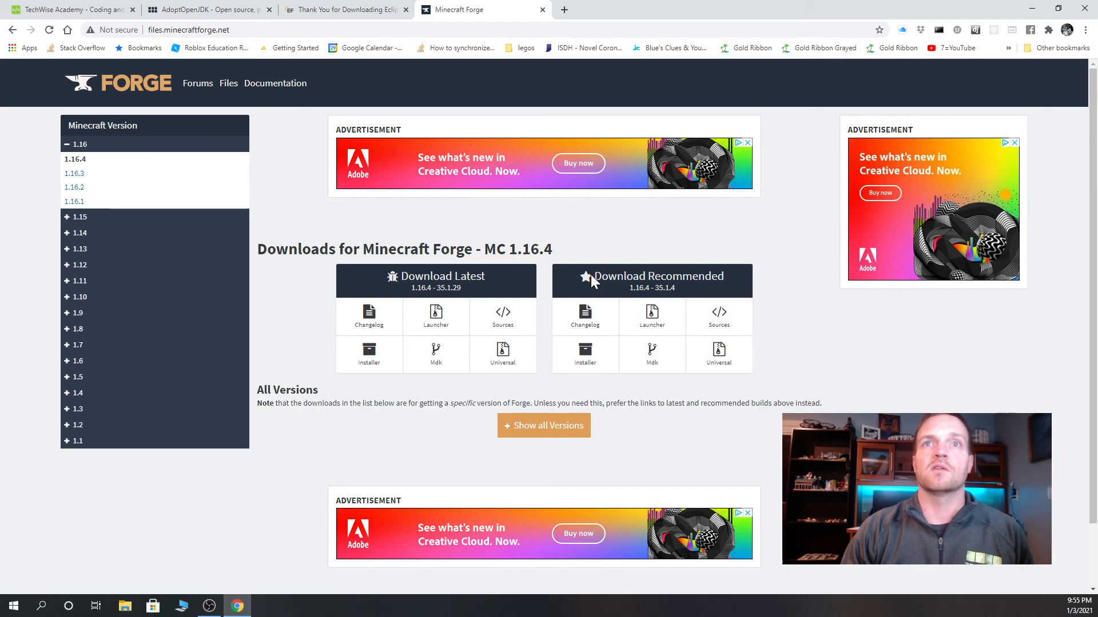
drag(592, 278, 730, 280)
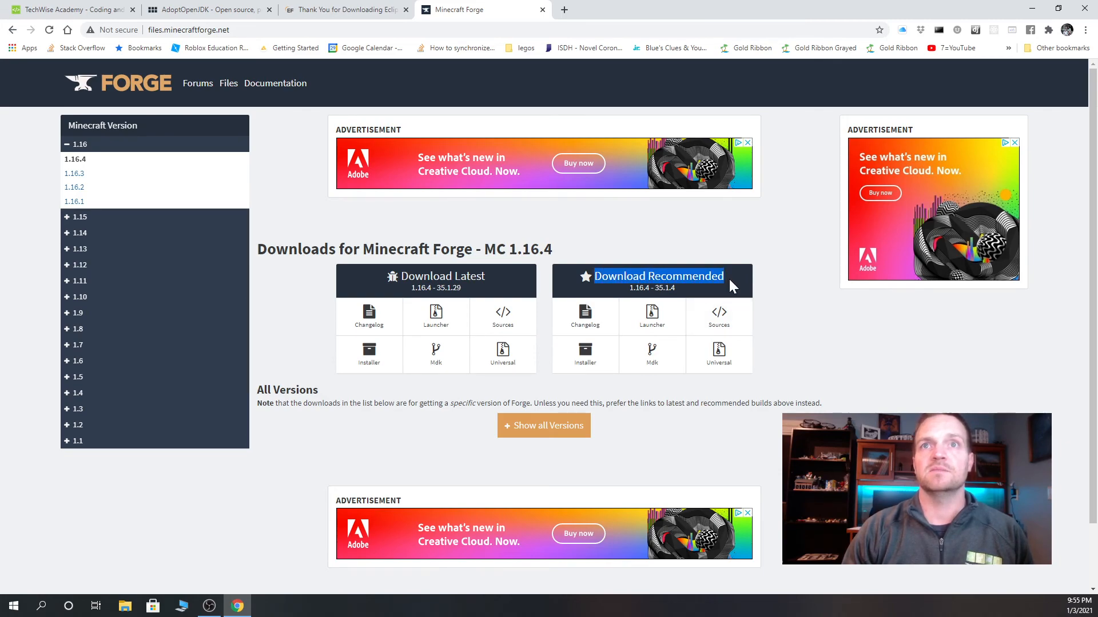
click(654, 360)
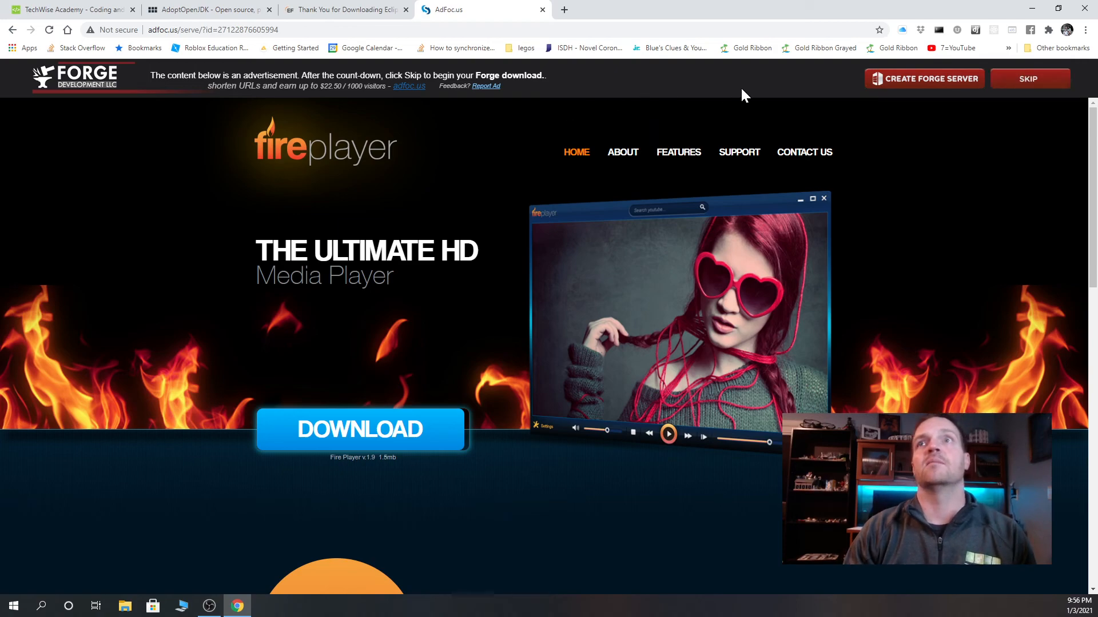
click(1028, 80)
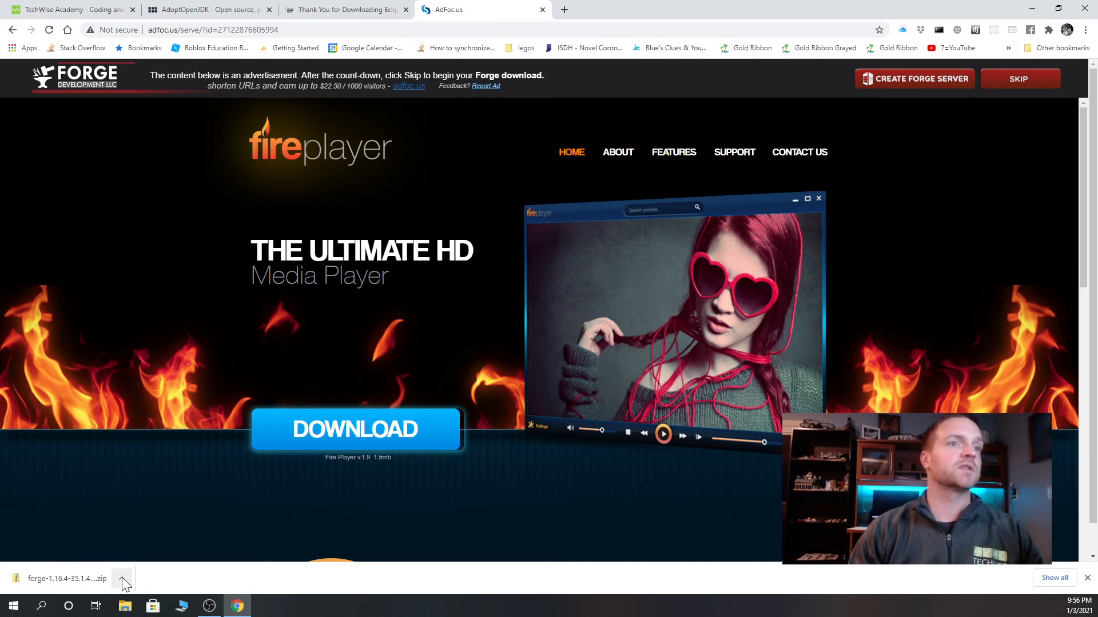
- Extract the downloaded forge-1.16.4-35.1.4-mdk (1) archive into its default folder in Downloads and show the extracted files
click(122, 579)
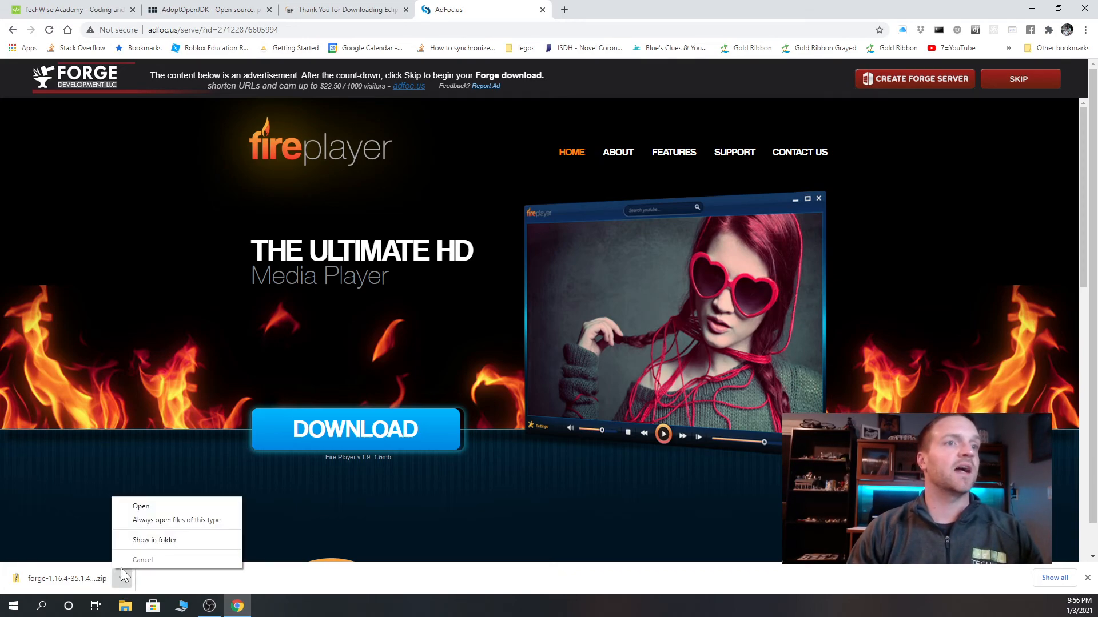
click(152, 541)
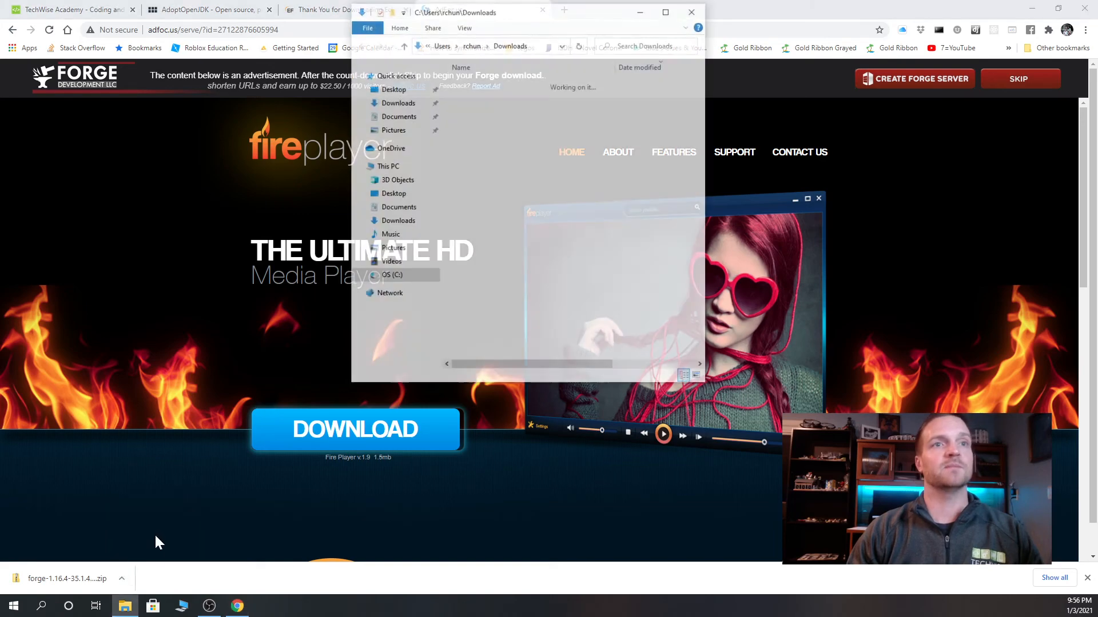
drag(617, 20, 528, 222)
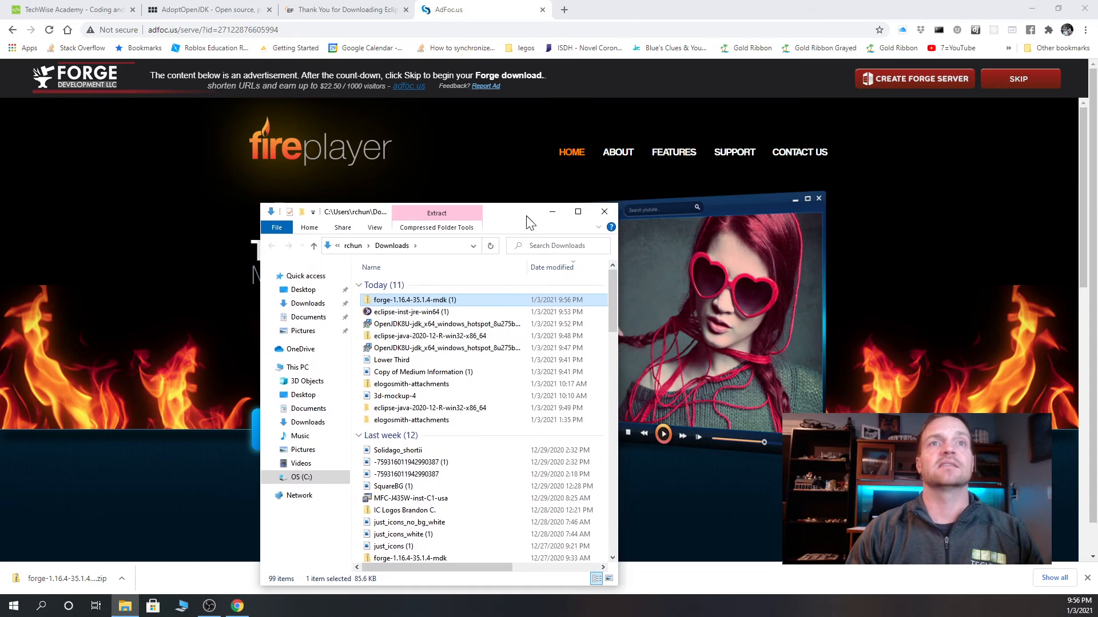
right_click(436, 302)
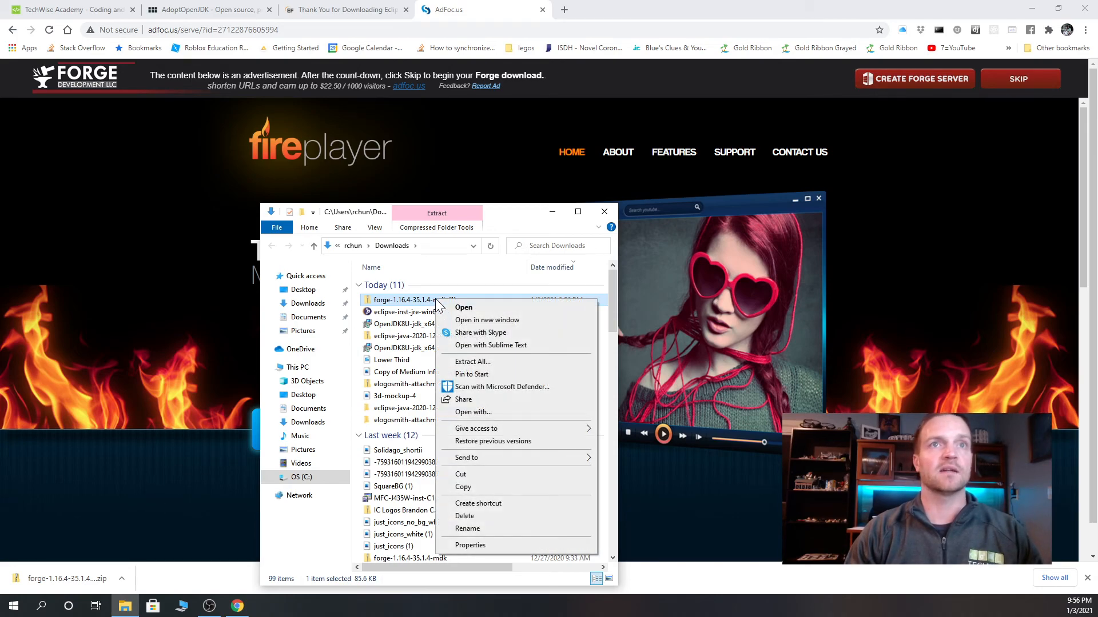
click(460, 363)
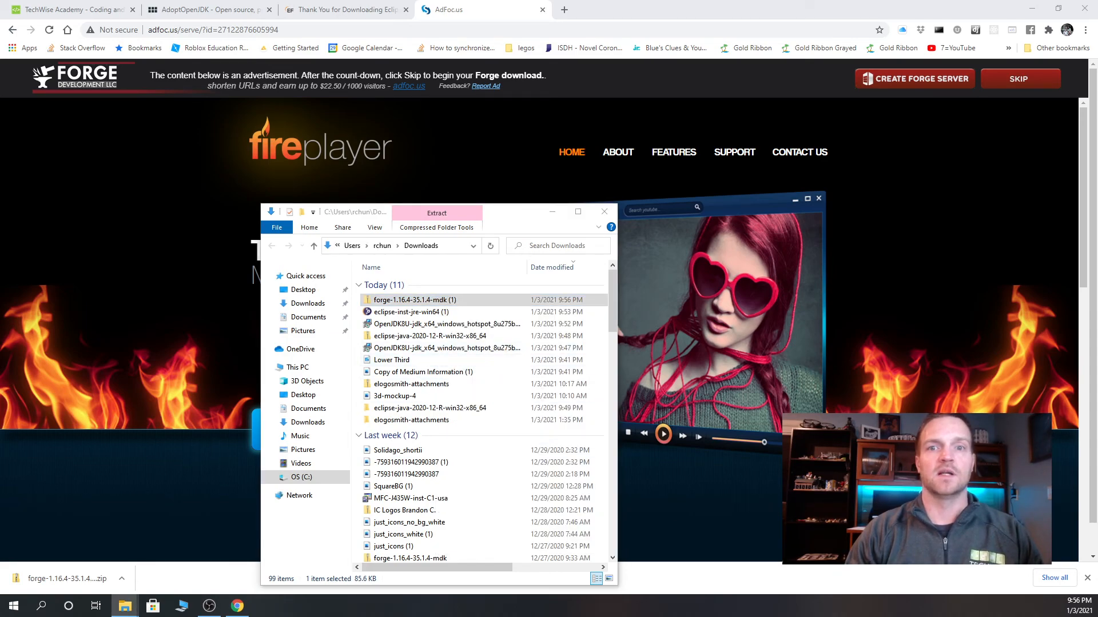
drag(469, 380, 565, 219)
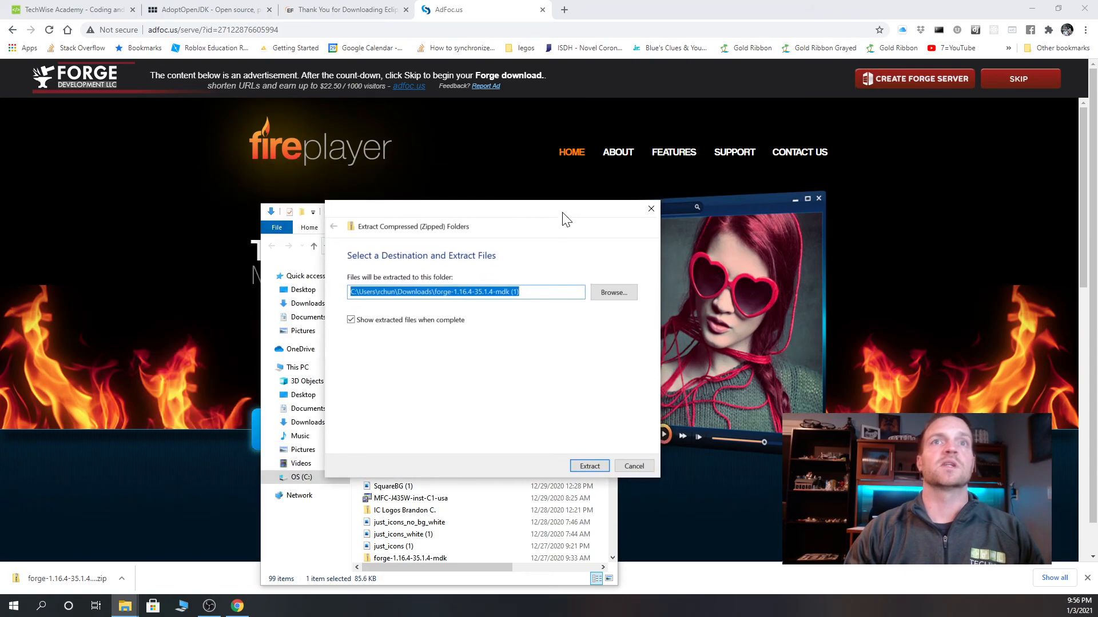
click(590, 467)
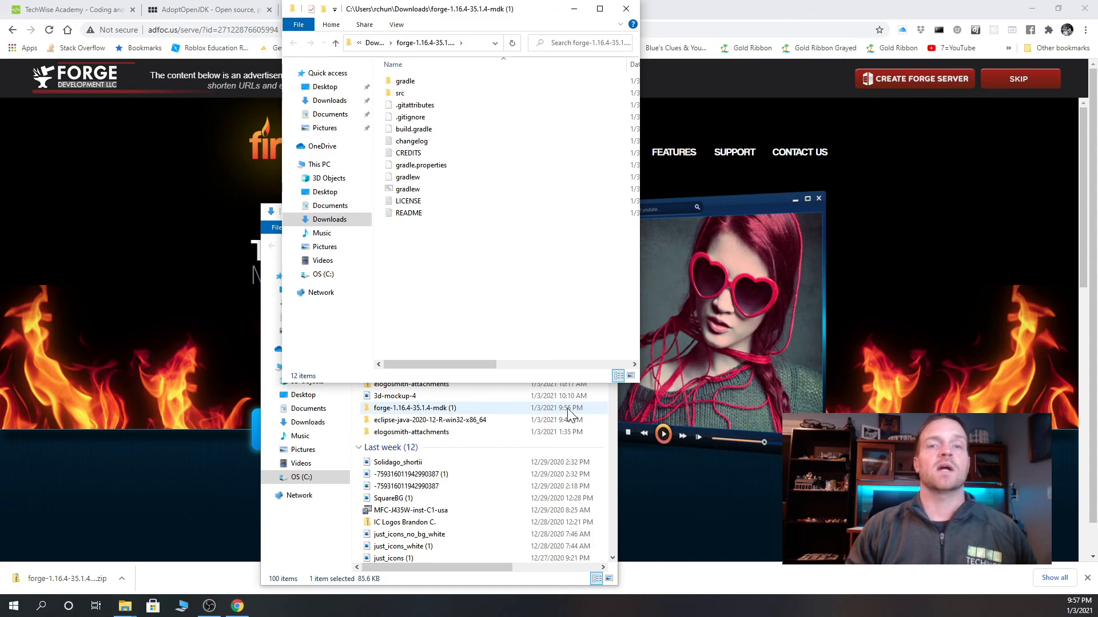
drag(458, 16, 547, 176)
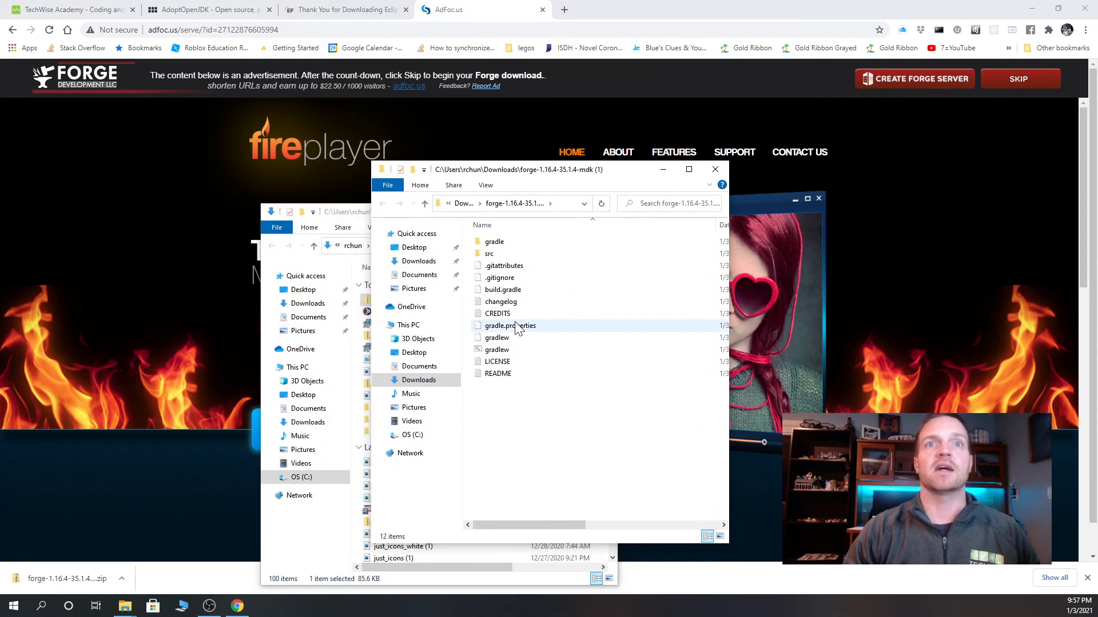
- Minimize the Downloads folder window and launch Eclipse IDE for Java Developers with the default eclipse-workspace directory
click(362, 211)
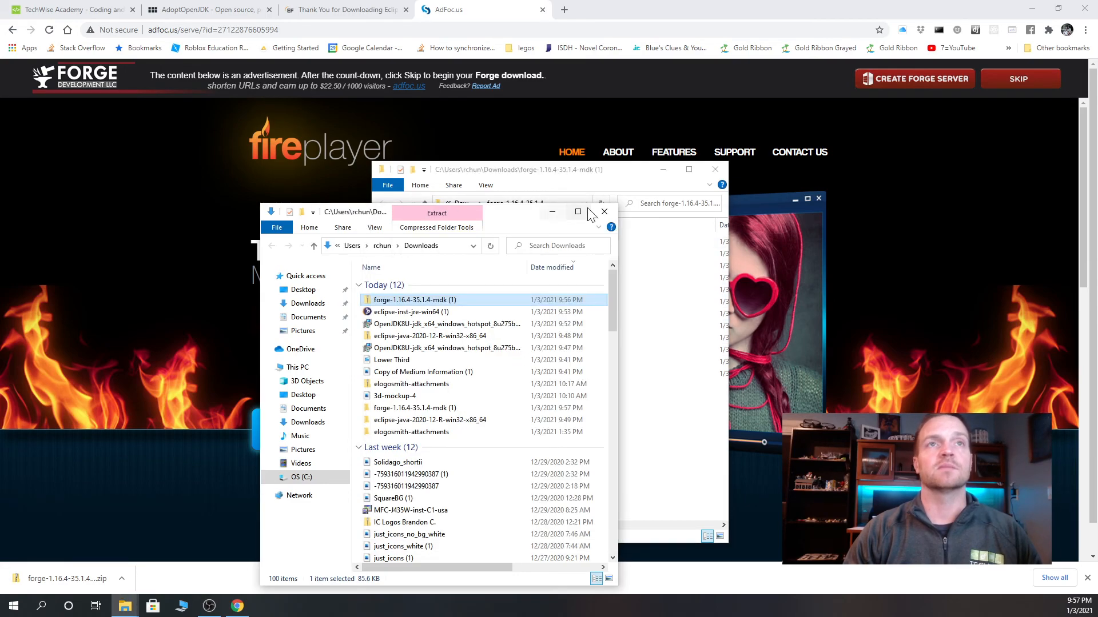
click(557, 214)
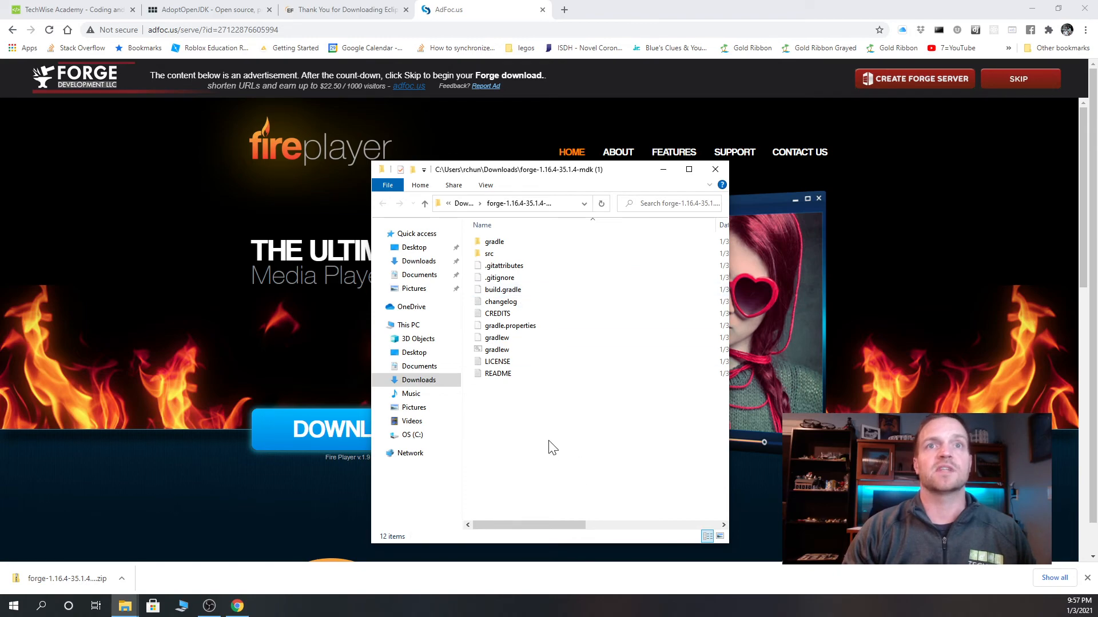
click(41, 607)
text(ec)
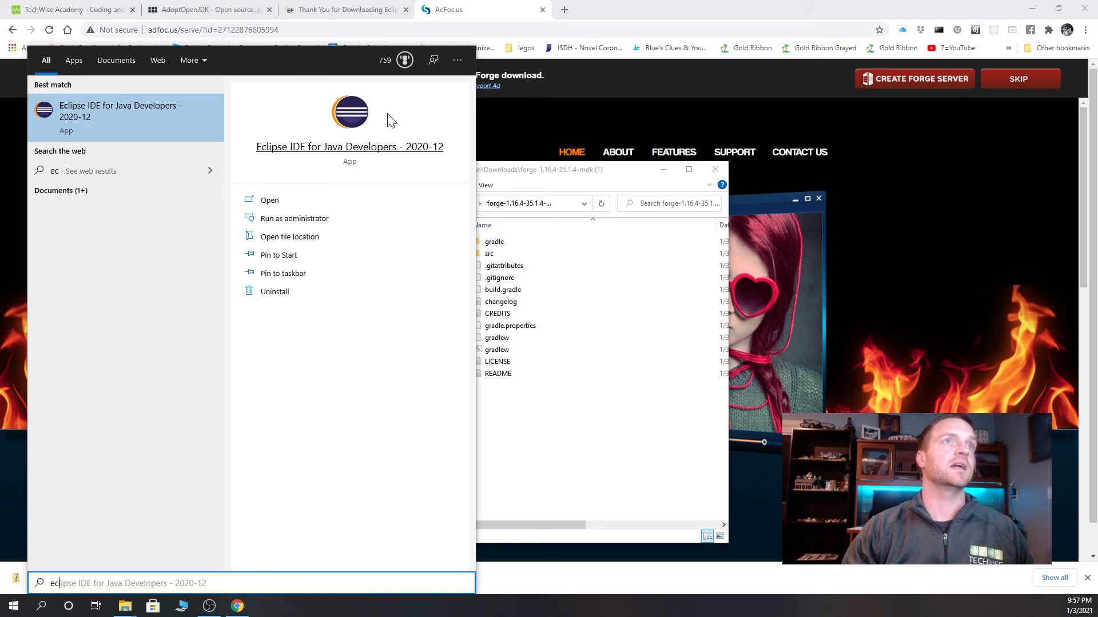
click(161, 122)
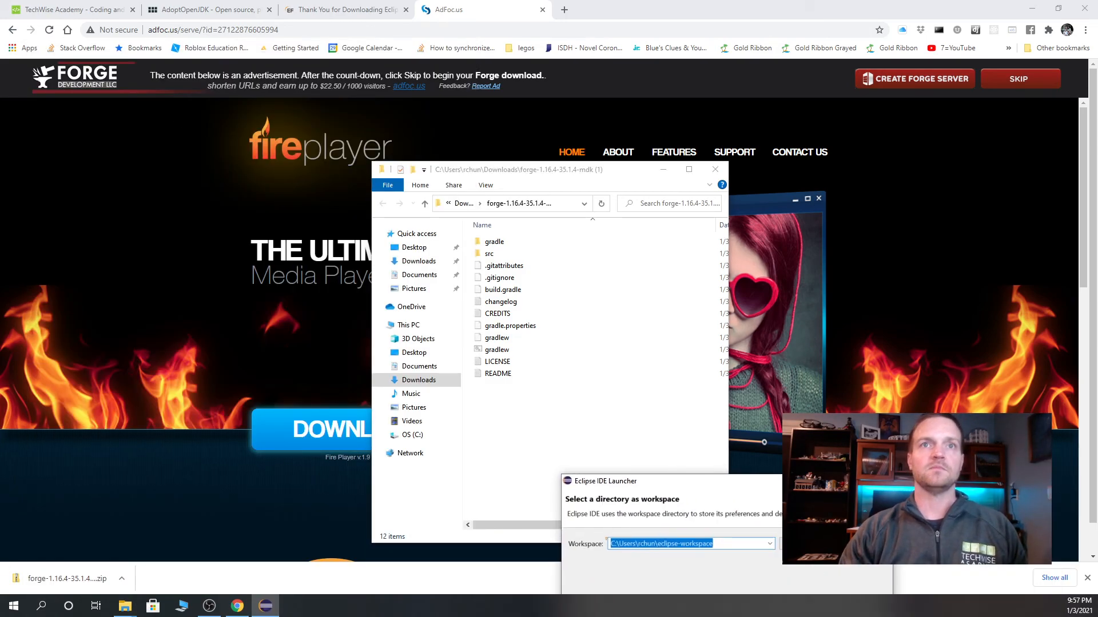
click(571, 334)
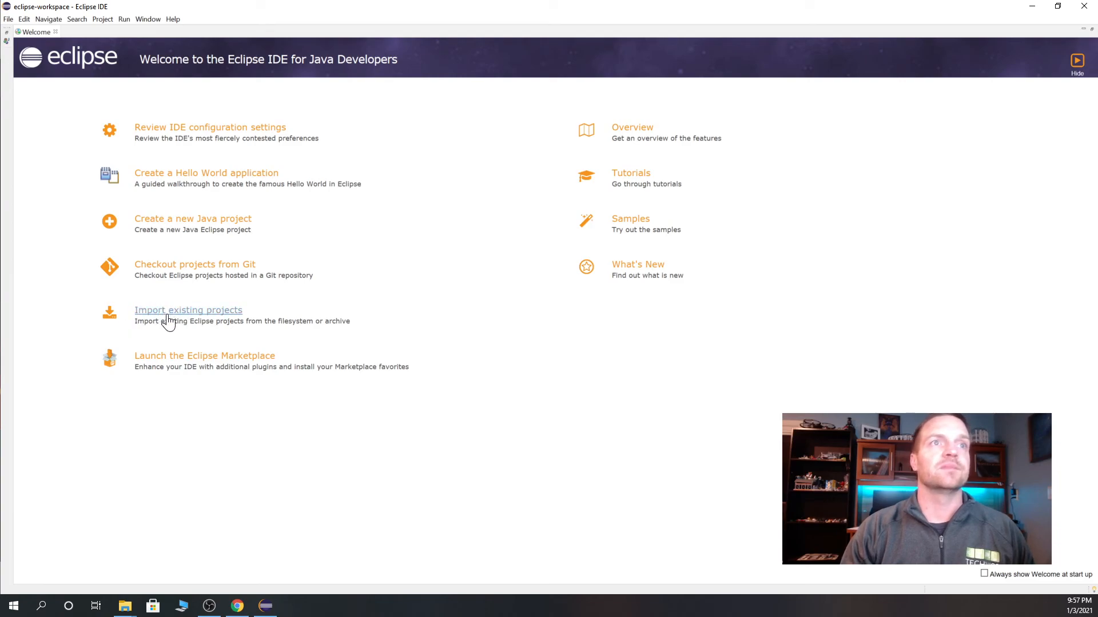
- Start an import with the Existing Gradle Project wizard, enlarging the Import dialog and continuing past the wizard's welcome page
click(8, 19)
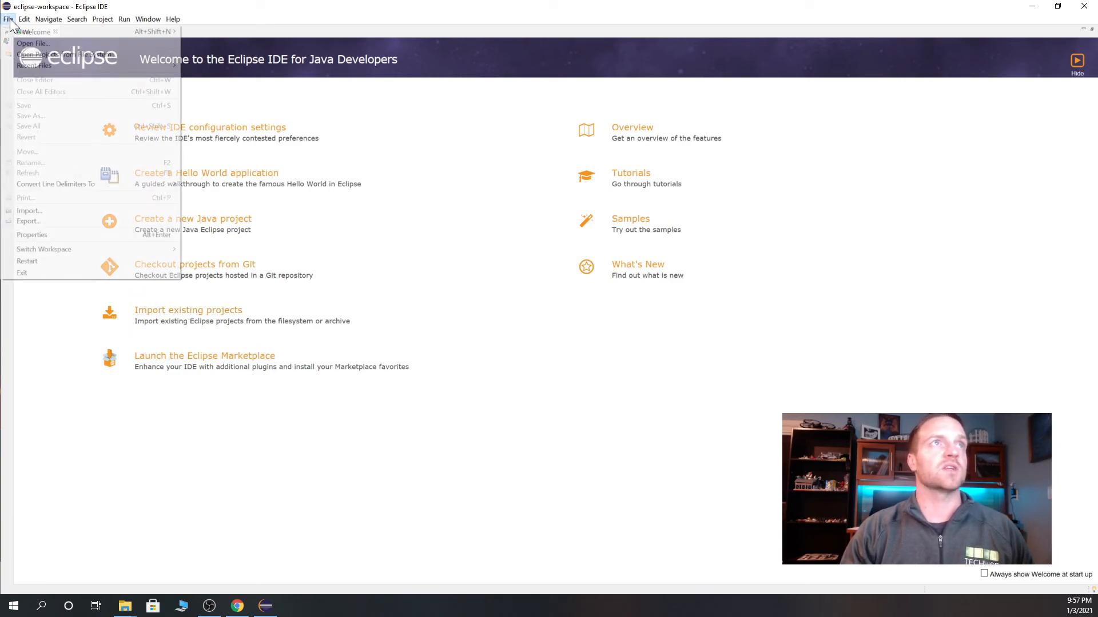
click(35, 211)
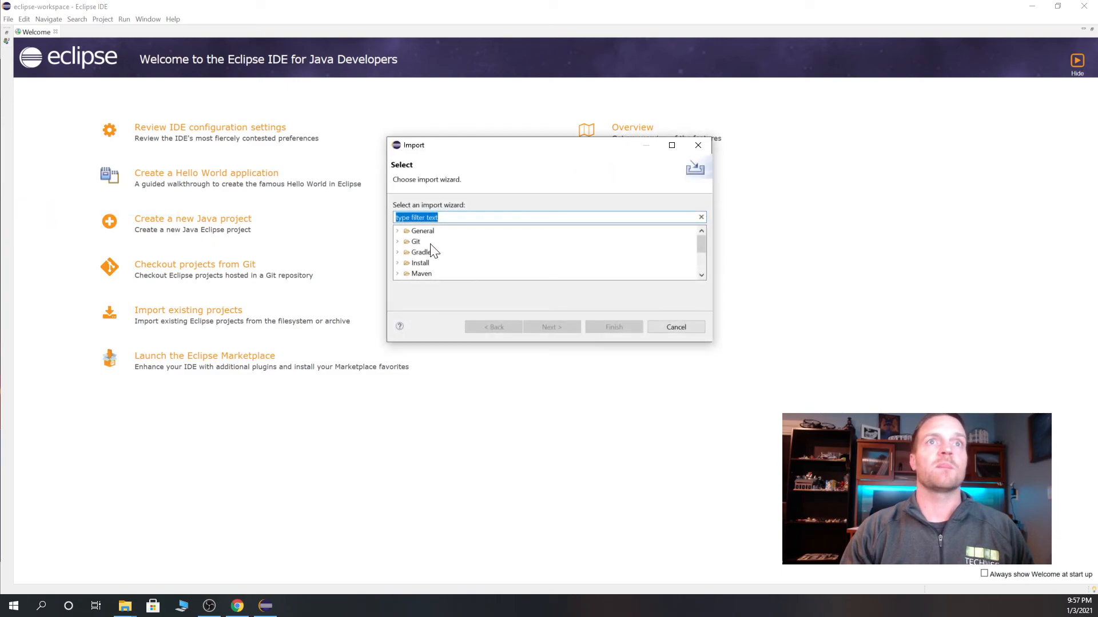
drag(711, 342, 742, 507)
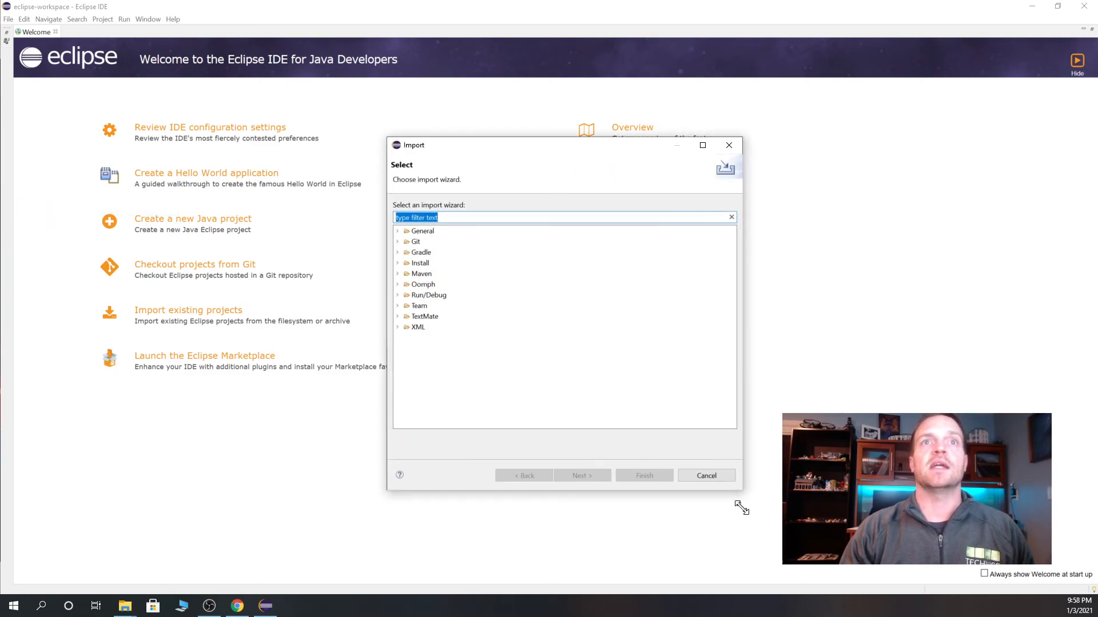
click(398, 253)
click(456, 263)
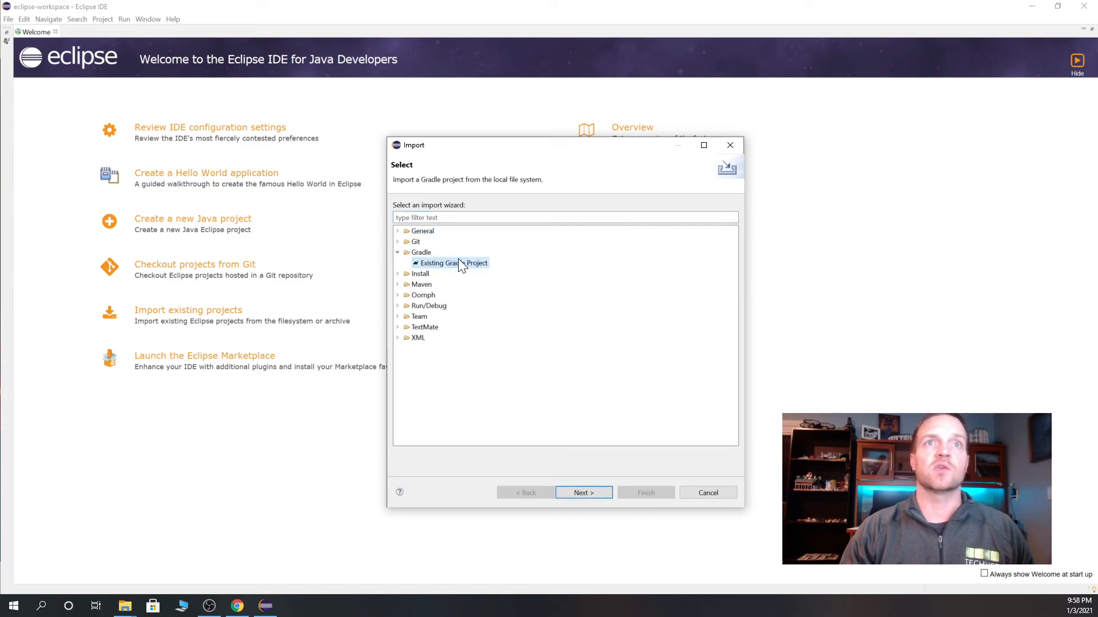
click(588, 494)
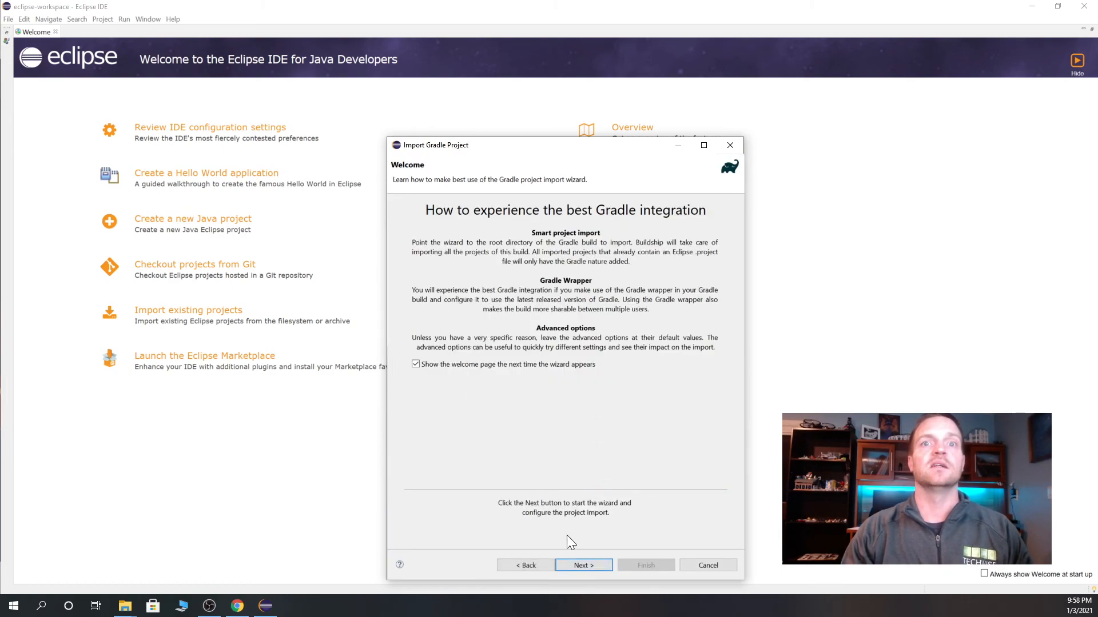
click(585, 564)
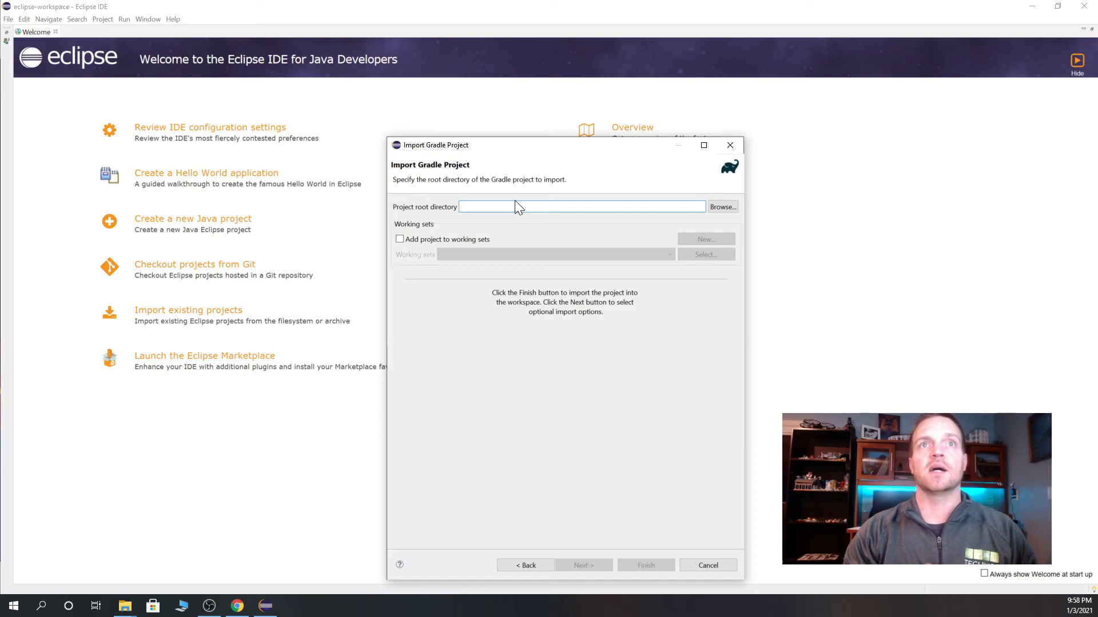
- Set the project root directory to the forge-1.16.4-35.1.4-mdk (1) folder in Downloads and import the Gradle project
click(723, 207)
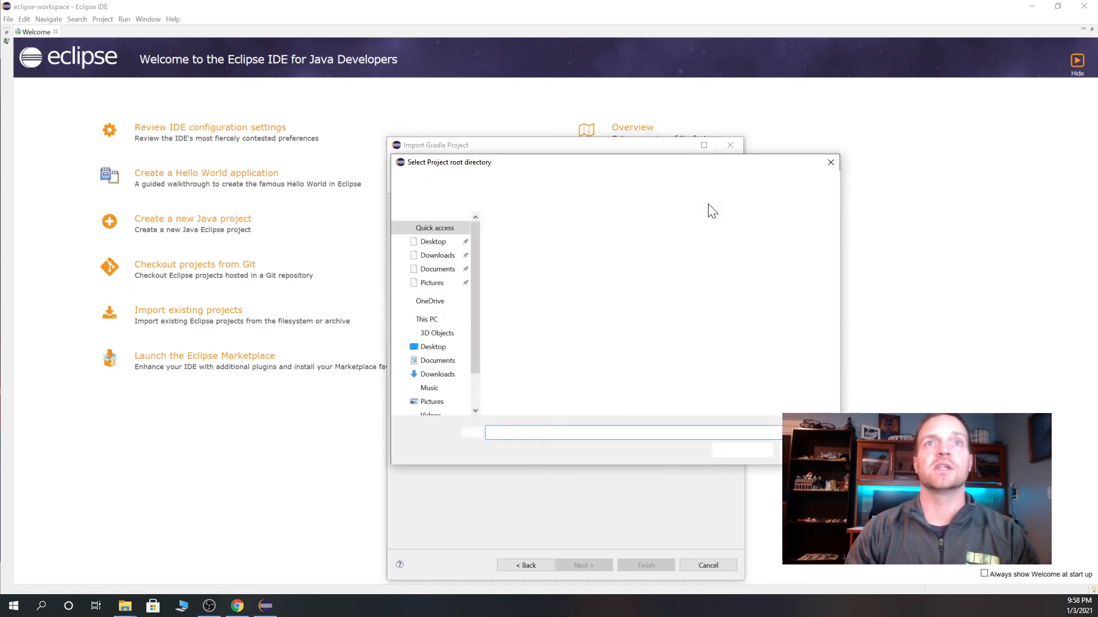
click(437, 256)
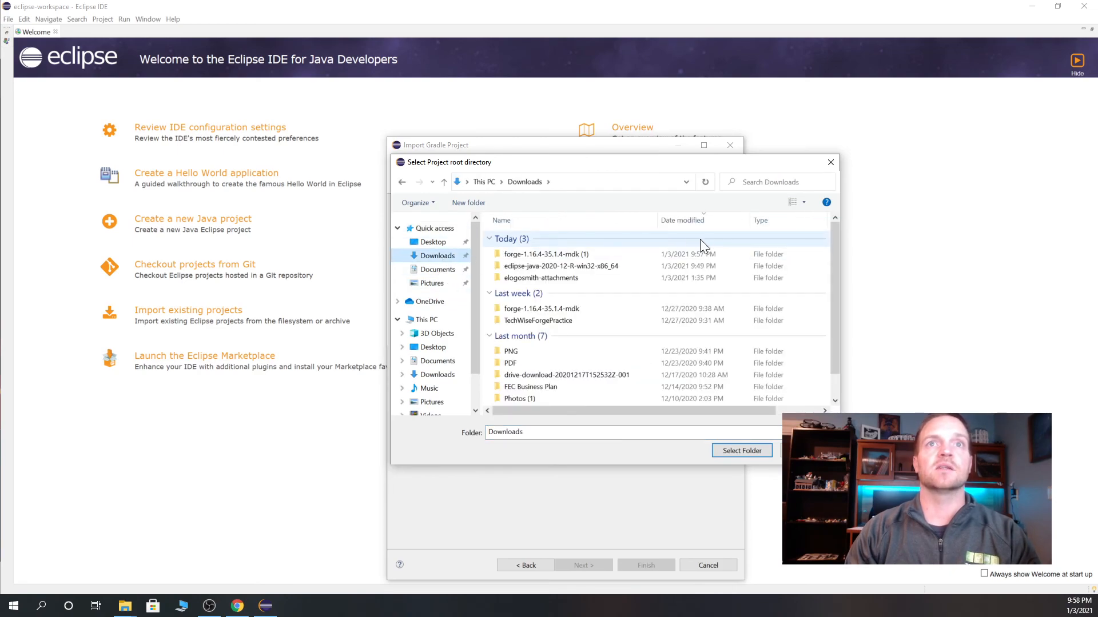
click(557, 254)
double_click(557, 254)
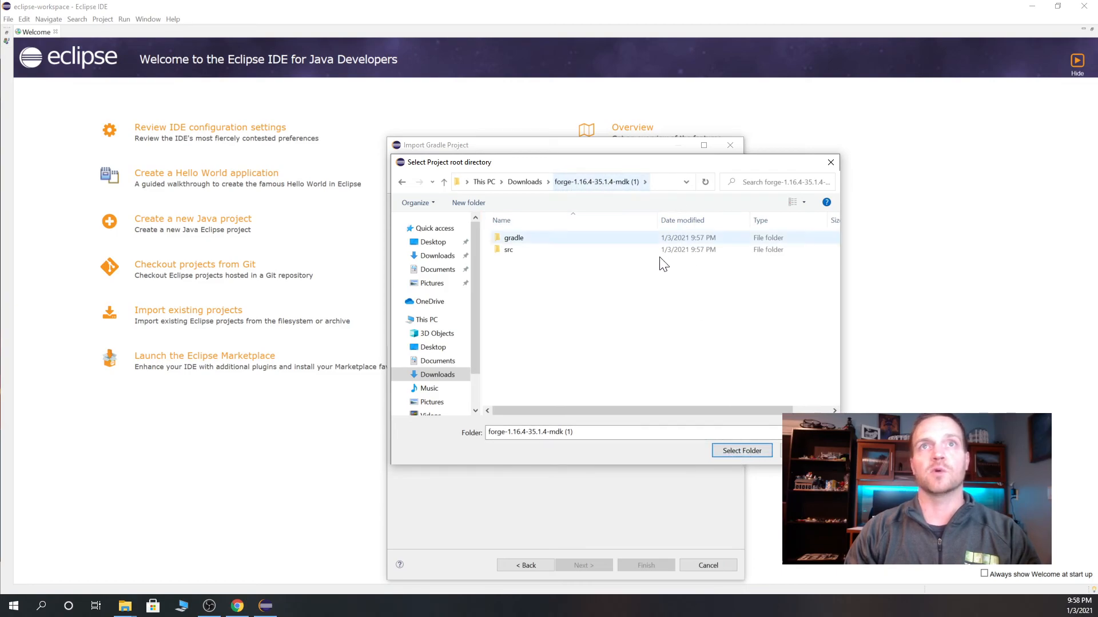
click(735, 450)
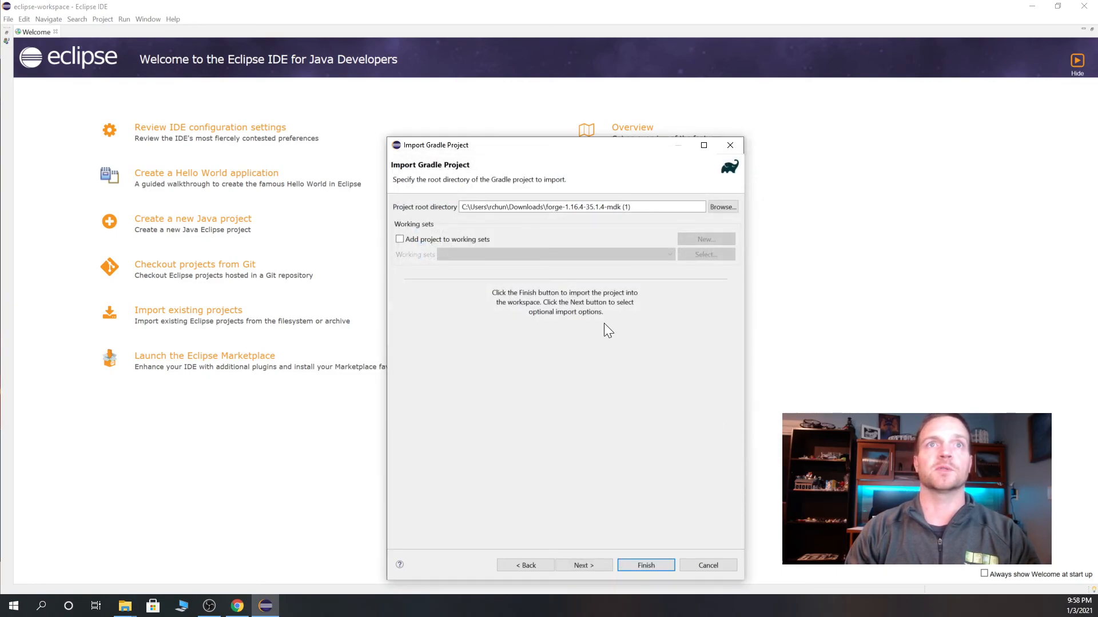
click(646, 566)
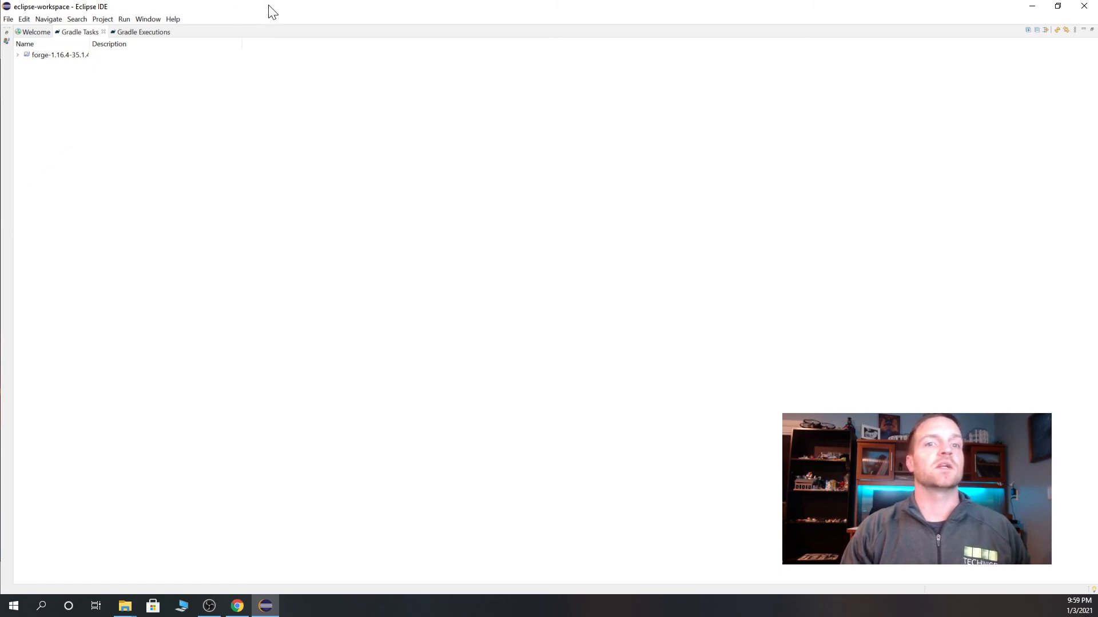
- Restore the full workbench layout and expand the forge-1.16.4-35.1.4-mdk (1) project in the Package Explorer
click(8, 19)
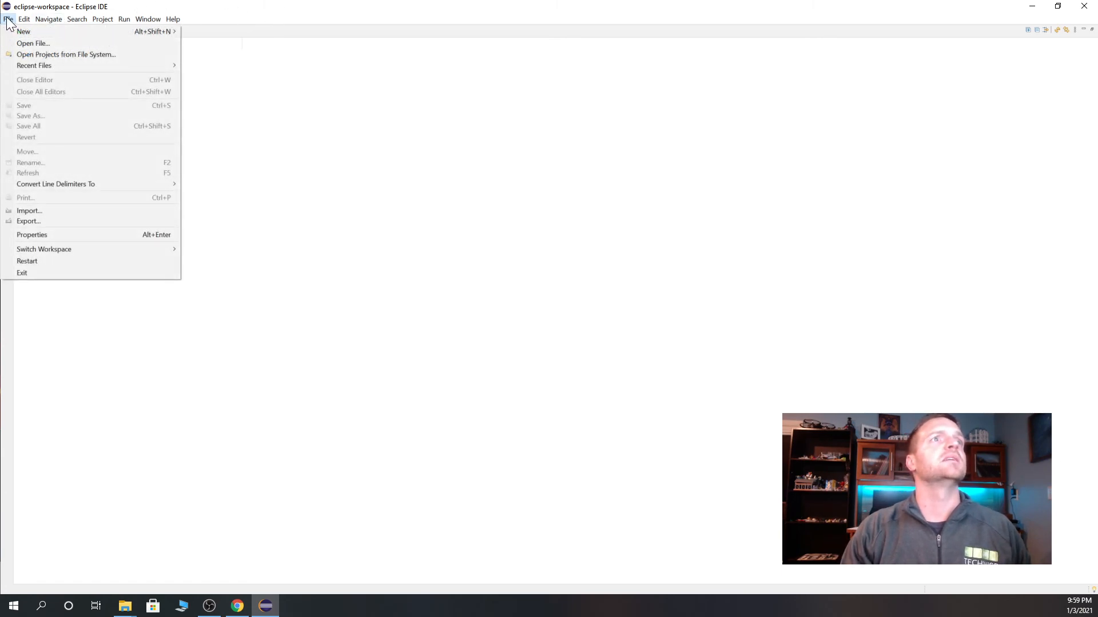
click(8, 19)
click(7, 33)
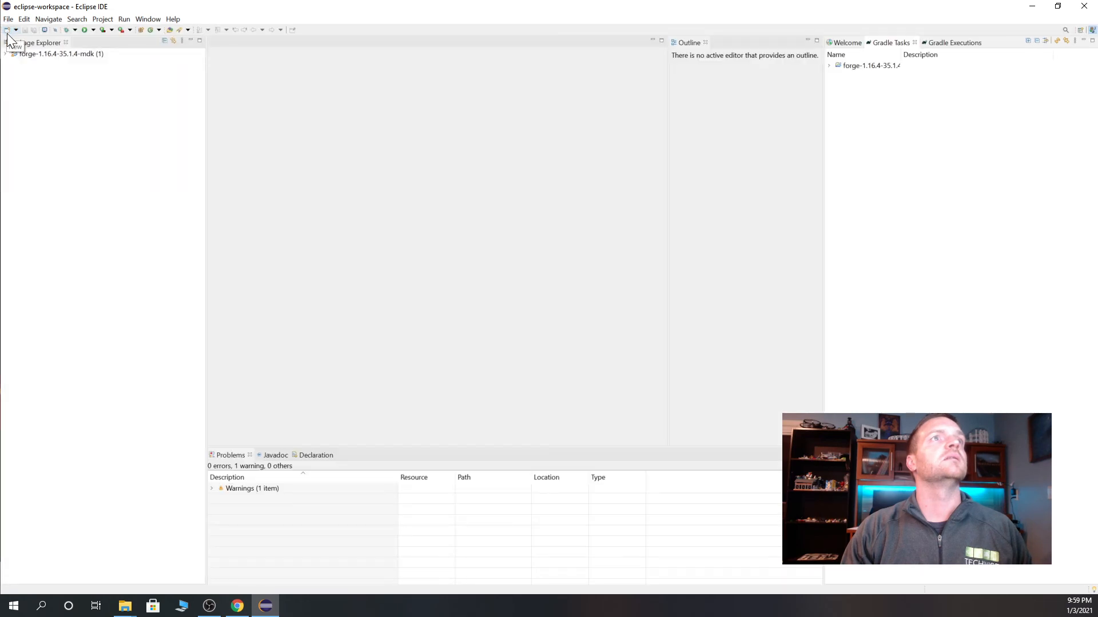
click(6, 54)
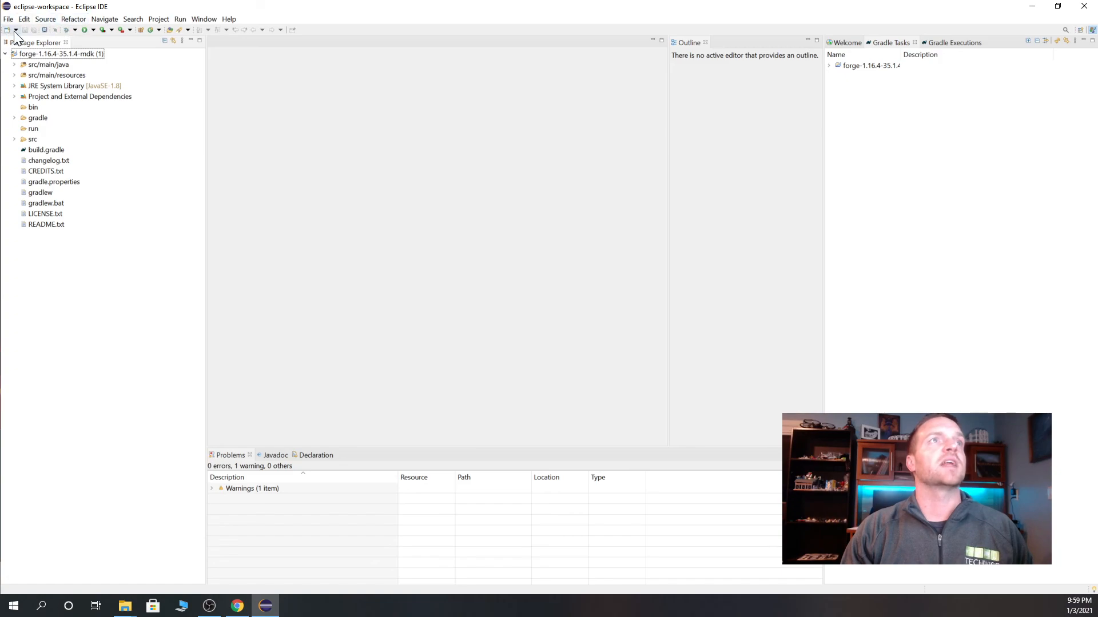
drag(40, 44, 139, 49)
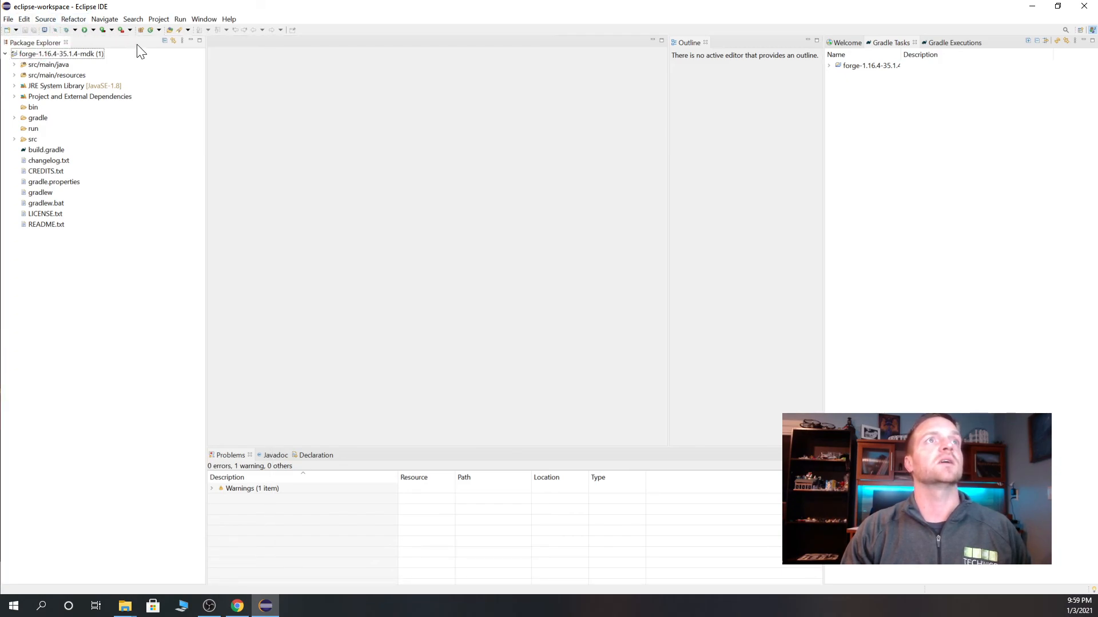
- Open ExampleMod.java from the com.example.examplemod package in src/main/java and look through its code
click(15, 66)
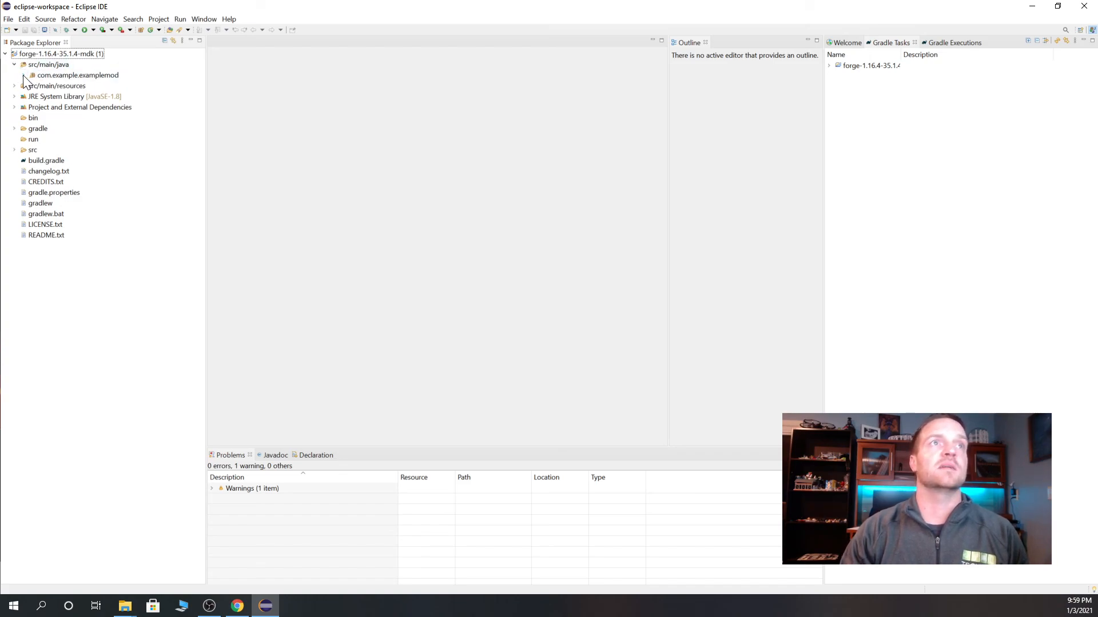
click(23, 75)
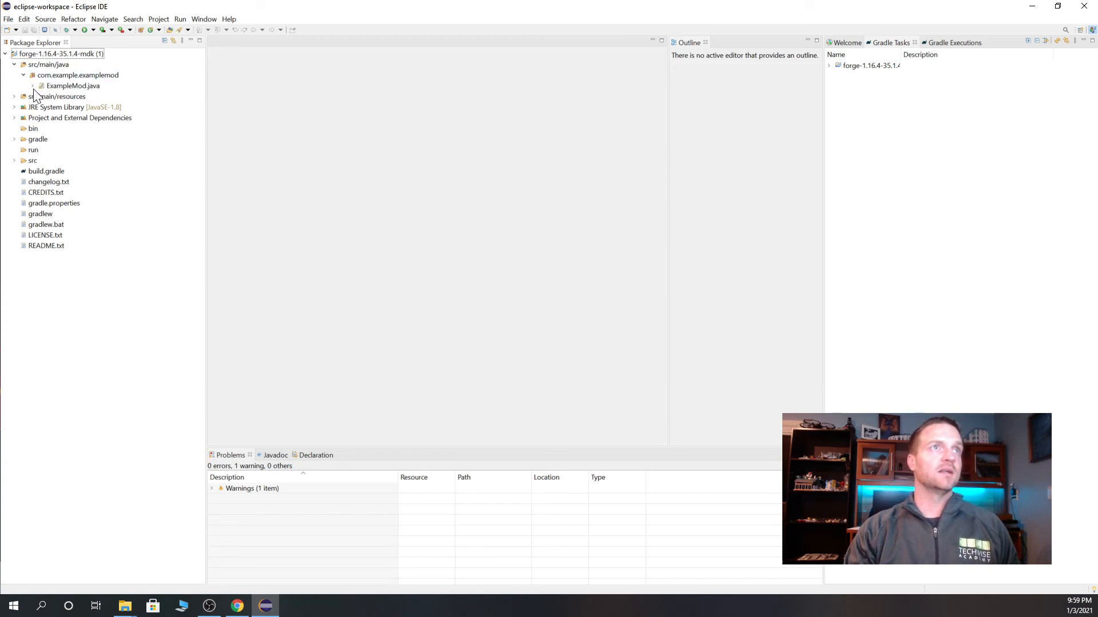
double_click(73, 86)
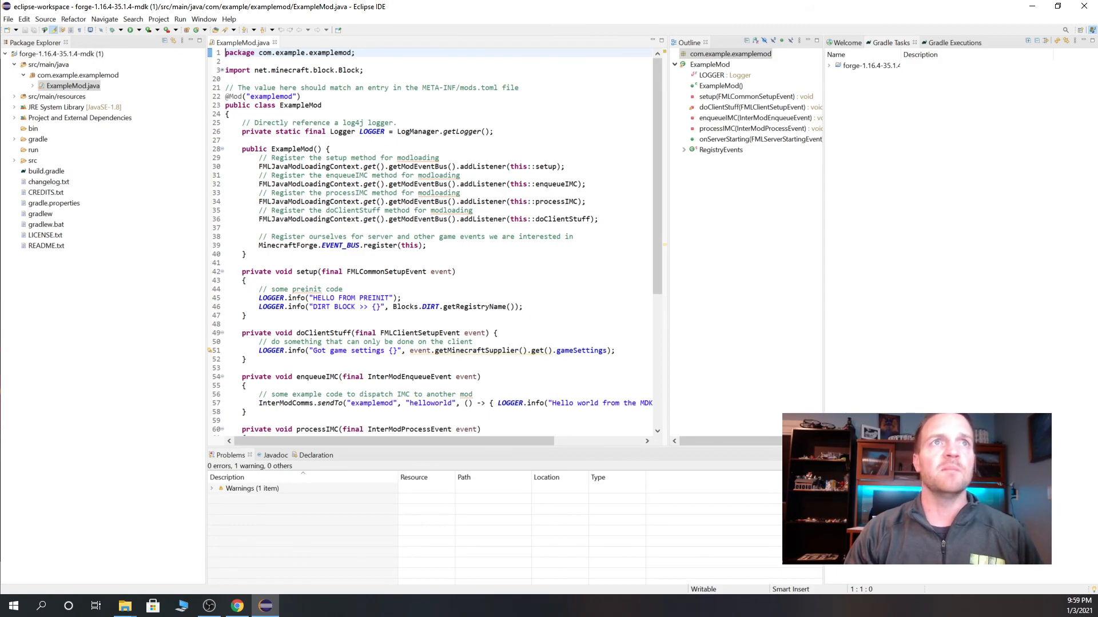
scroll(434, 240, down, 8)
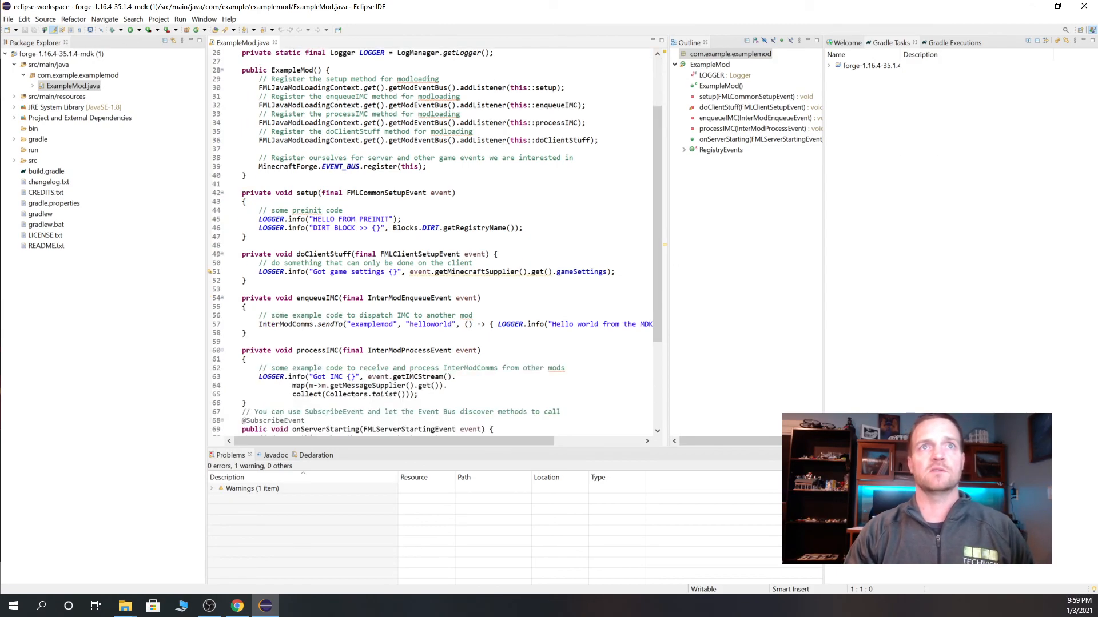
scroll(435, 240, down, 5)
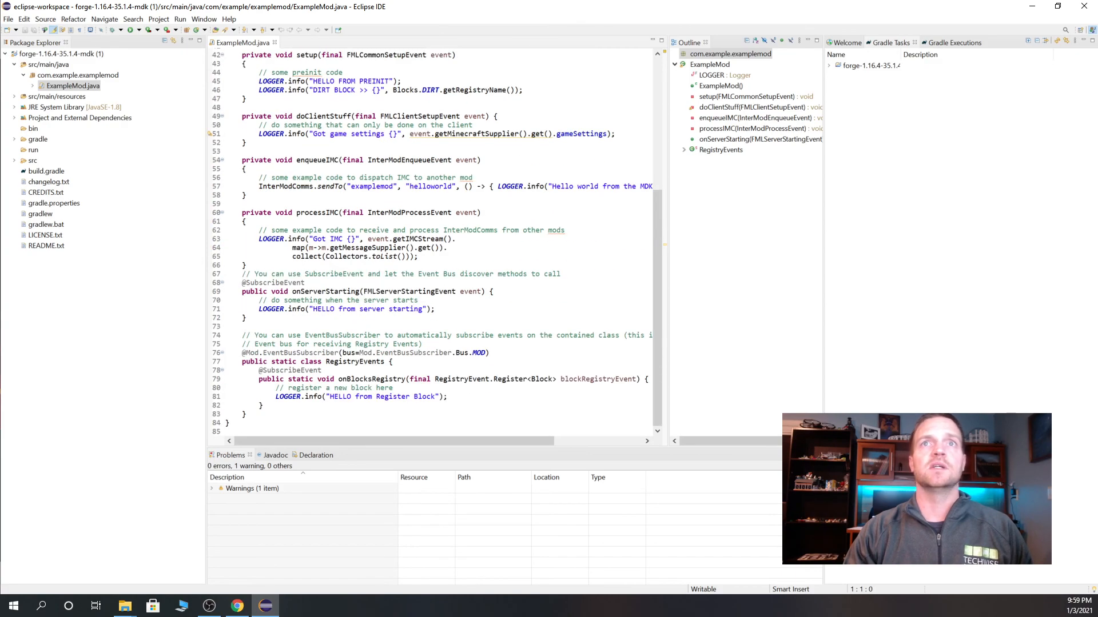
scroll(434, 240, up, 14)
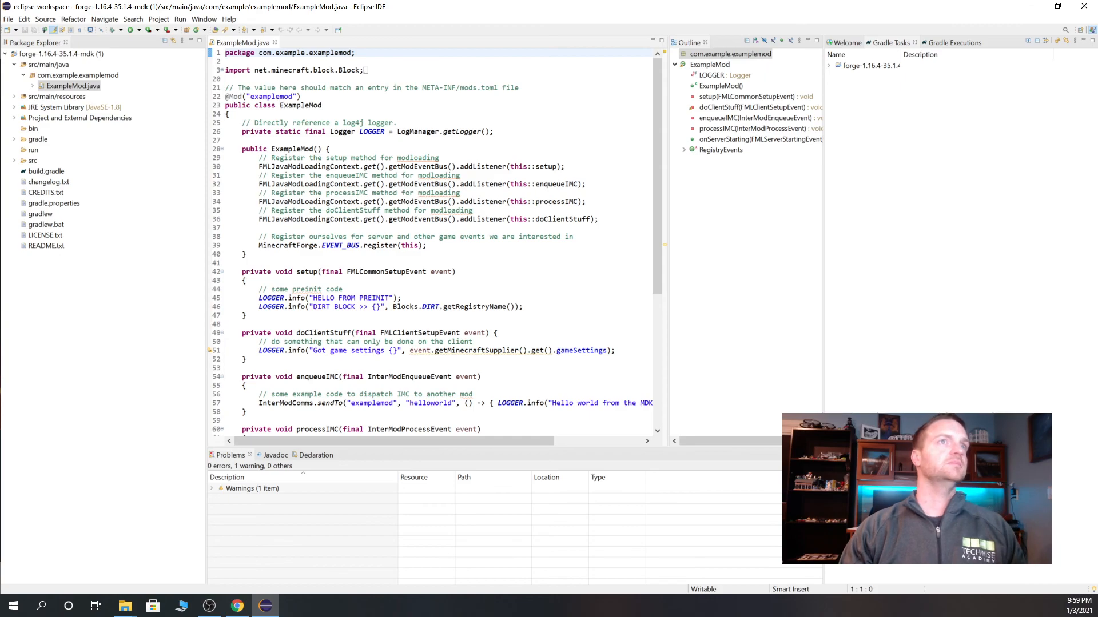
click(208, 20)
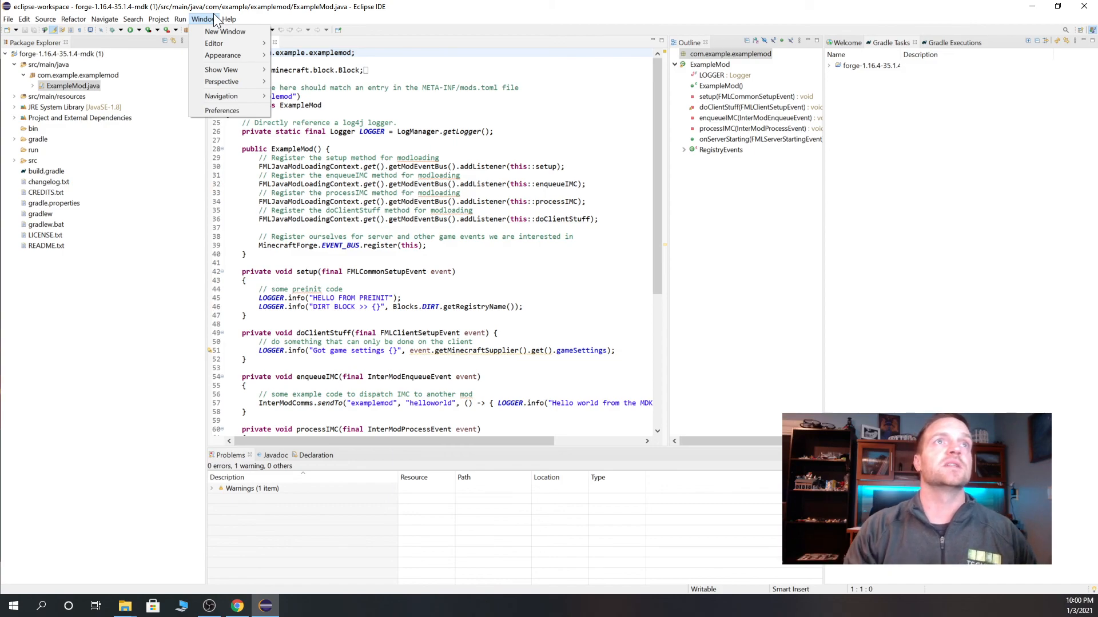
mouse_move(229, 19)
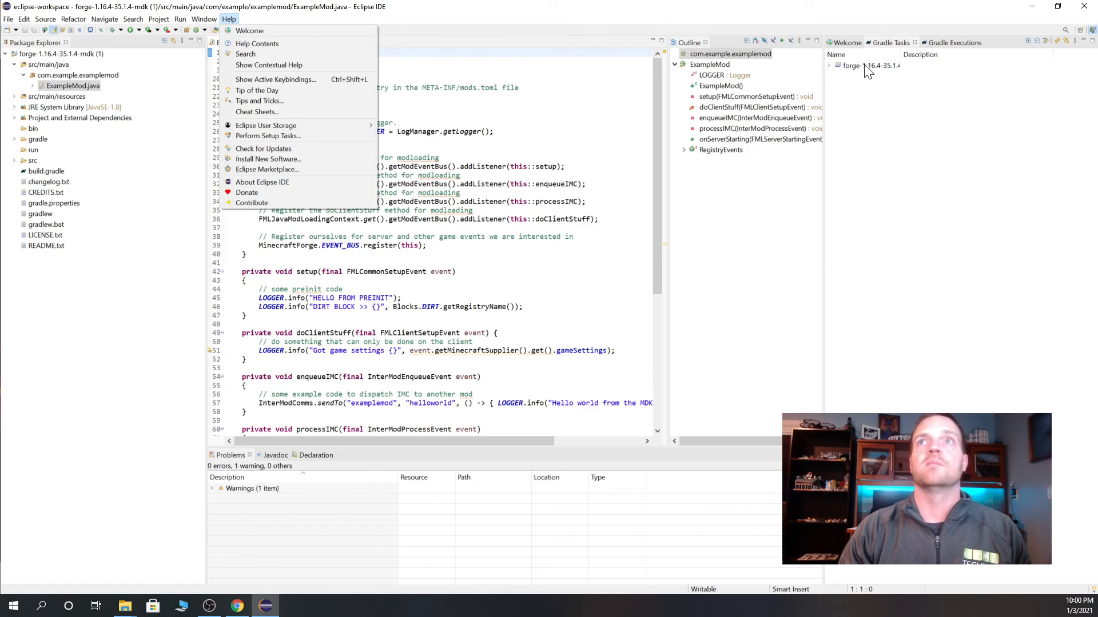
click(845, 186)
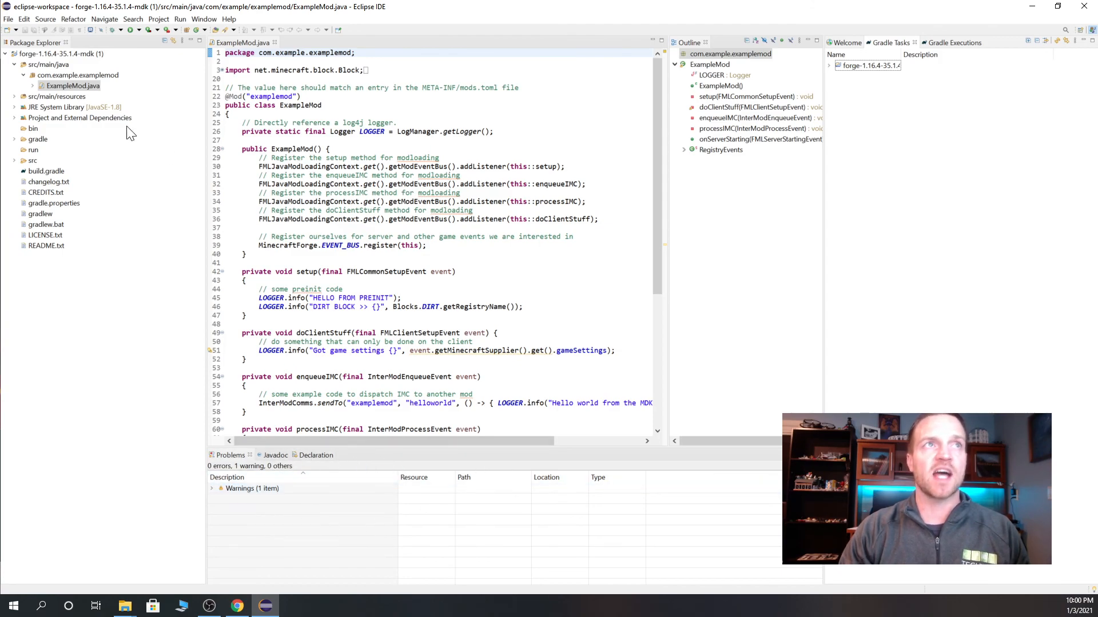
- Run the genEclipseRuns task from the project's fg_runs group in Gradle Tasks, widening the Name column to show full task names
click(53, 52)
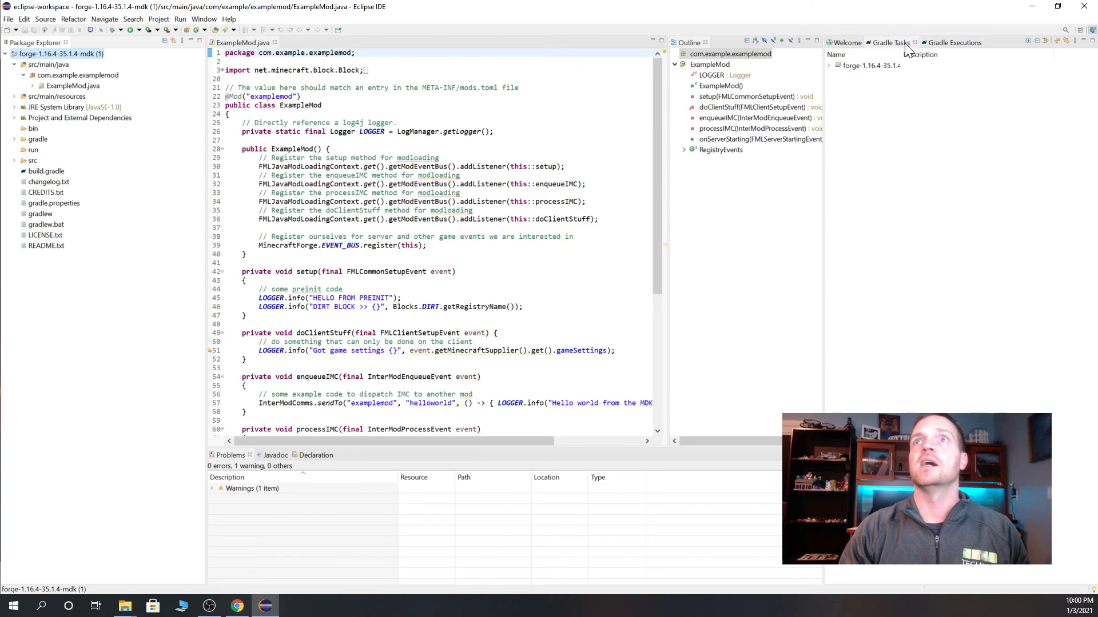
click(886, 44)
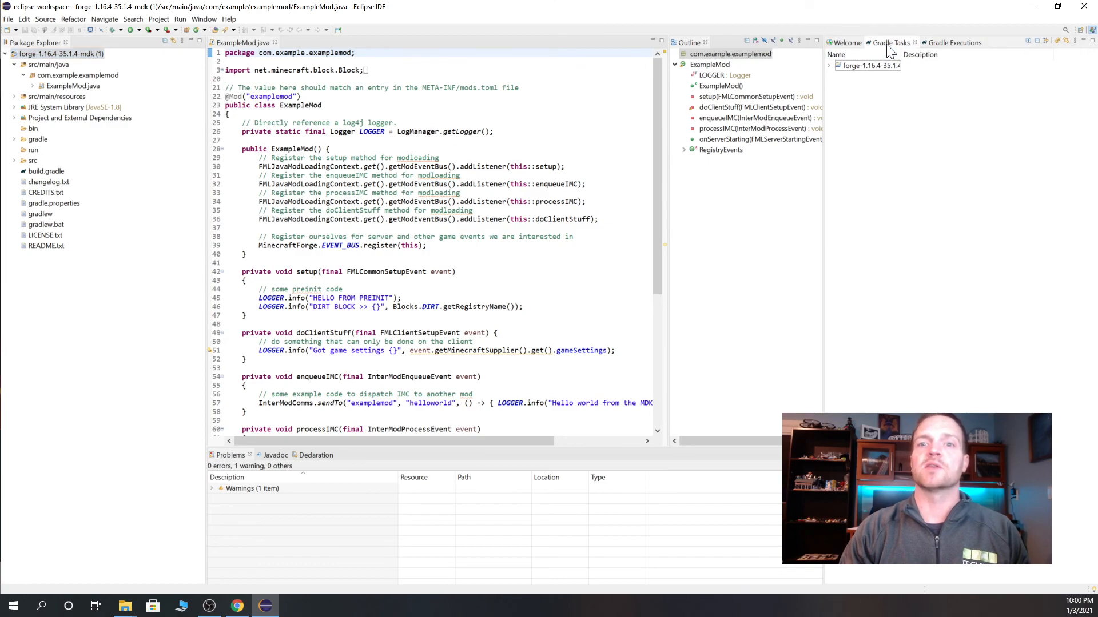
click(829, 66)
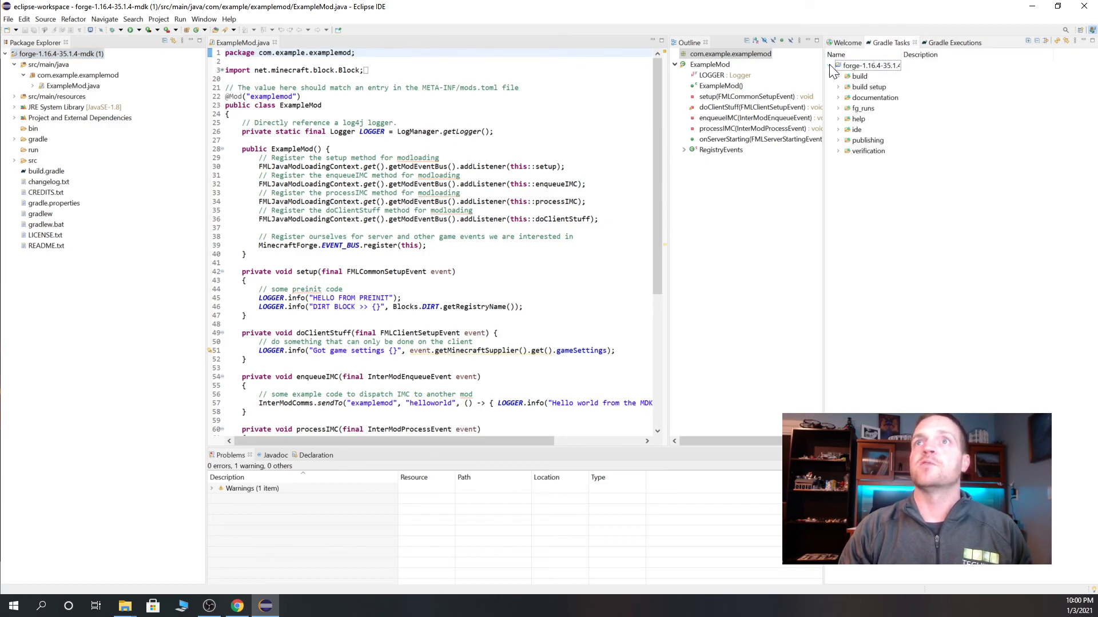
click(838, 110)
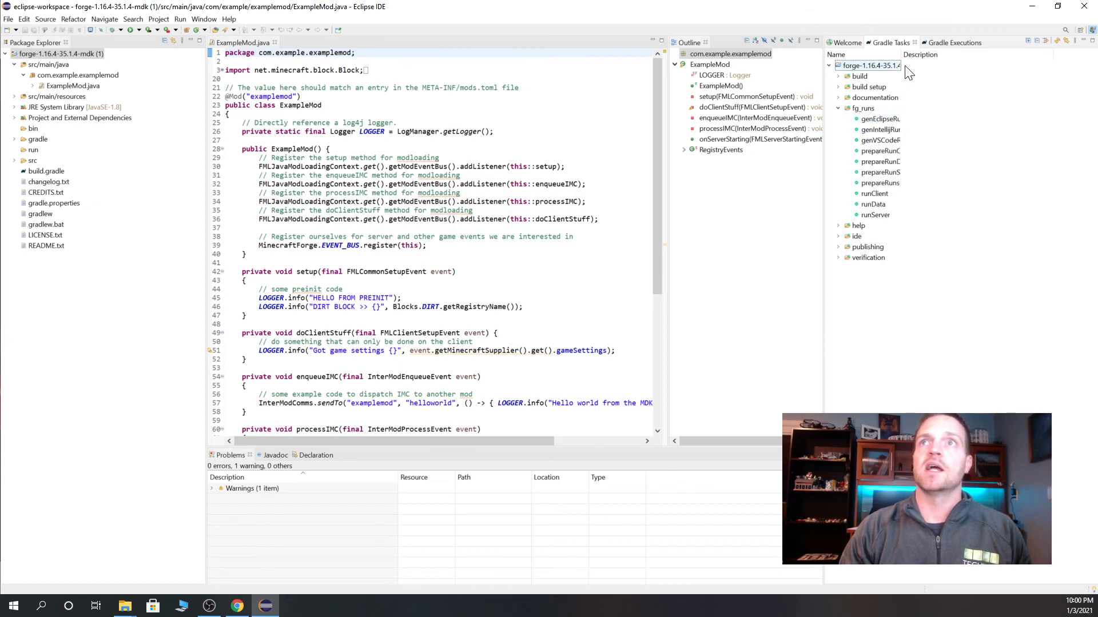
drag(901, 55, 972, 55)
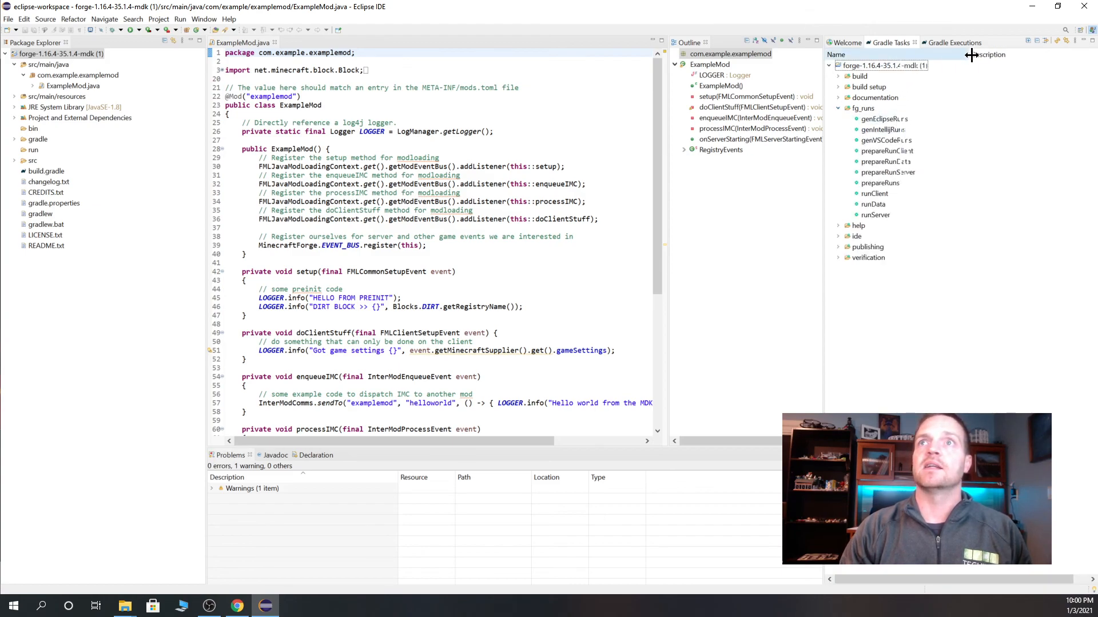
double_click(888, 119)
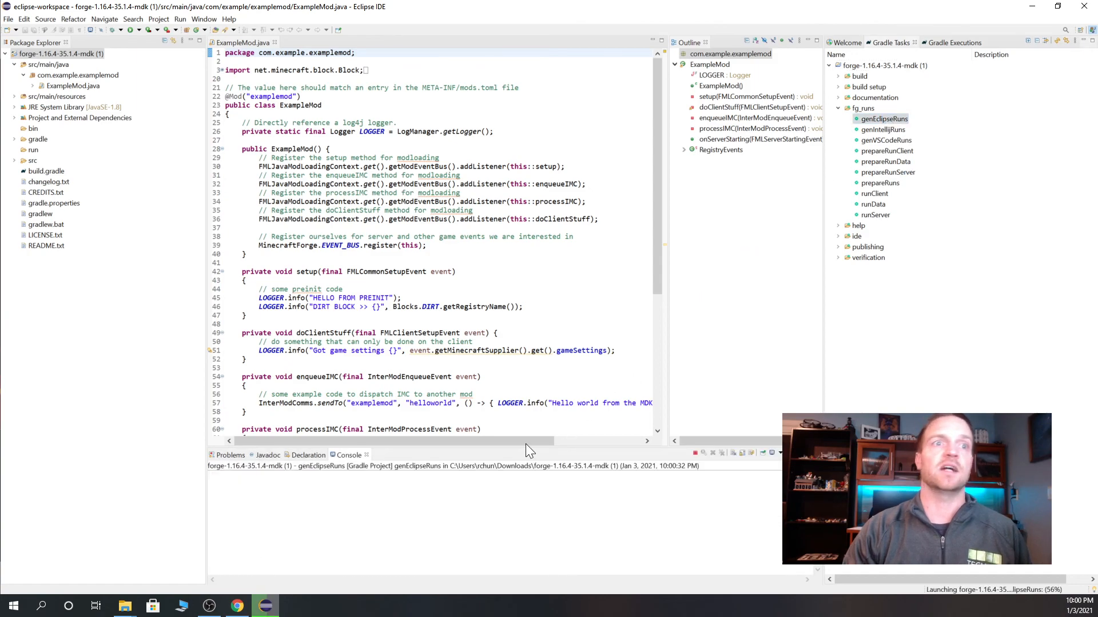
- Enlarge the Console view and check the genEclipseRuns build output
drag(494, 448, 494, 350)
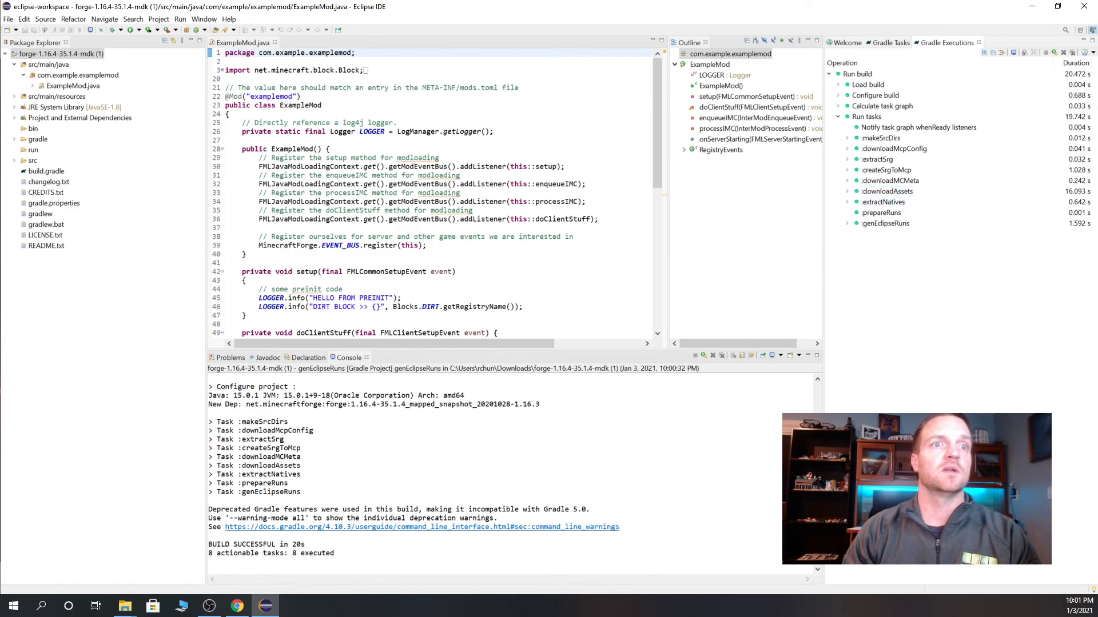
drag(322, 553, 208, 510)
click(242, 510)
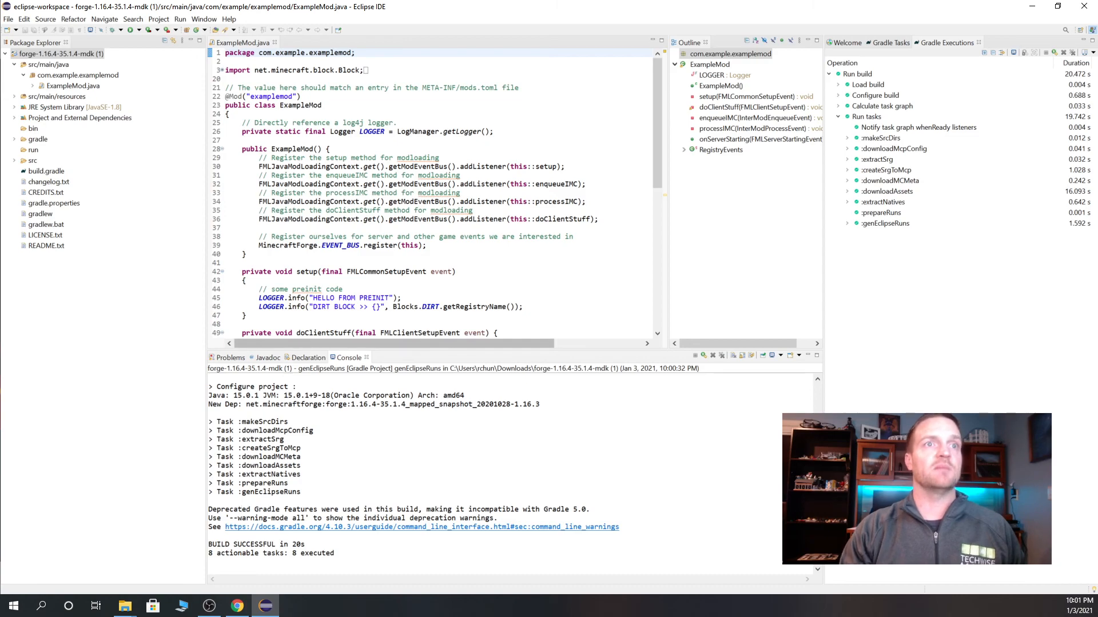
- Start an import with the Launch Configurations wizard from the Run/Debug category, enlarging the wizard window to show all categories
click(8, 19)
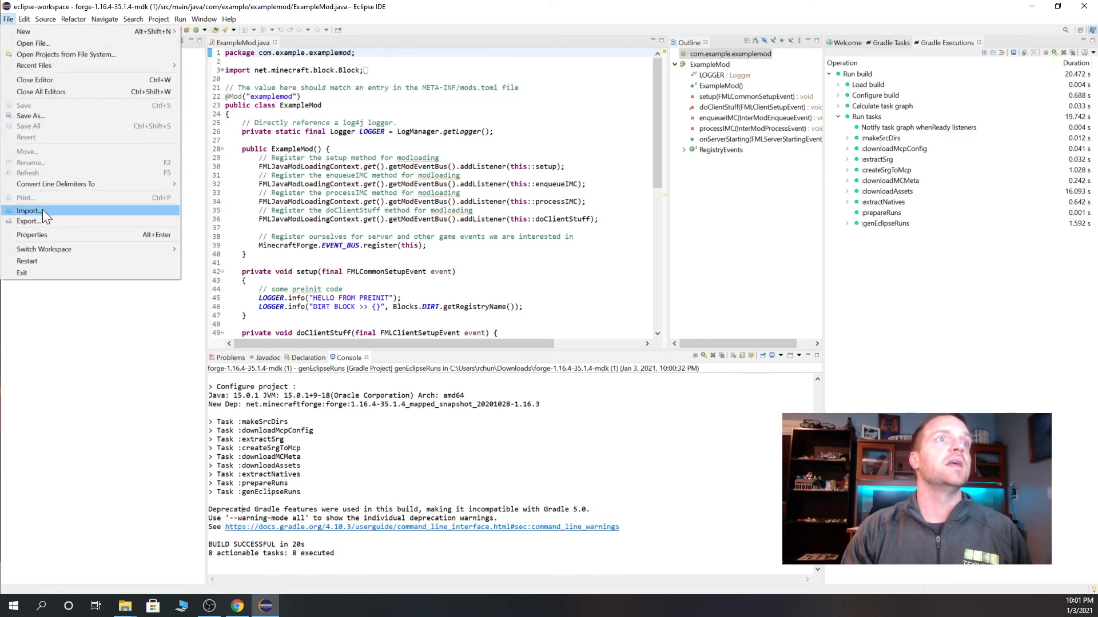
click(43, 210)
click(397, 274)
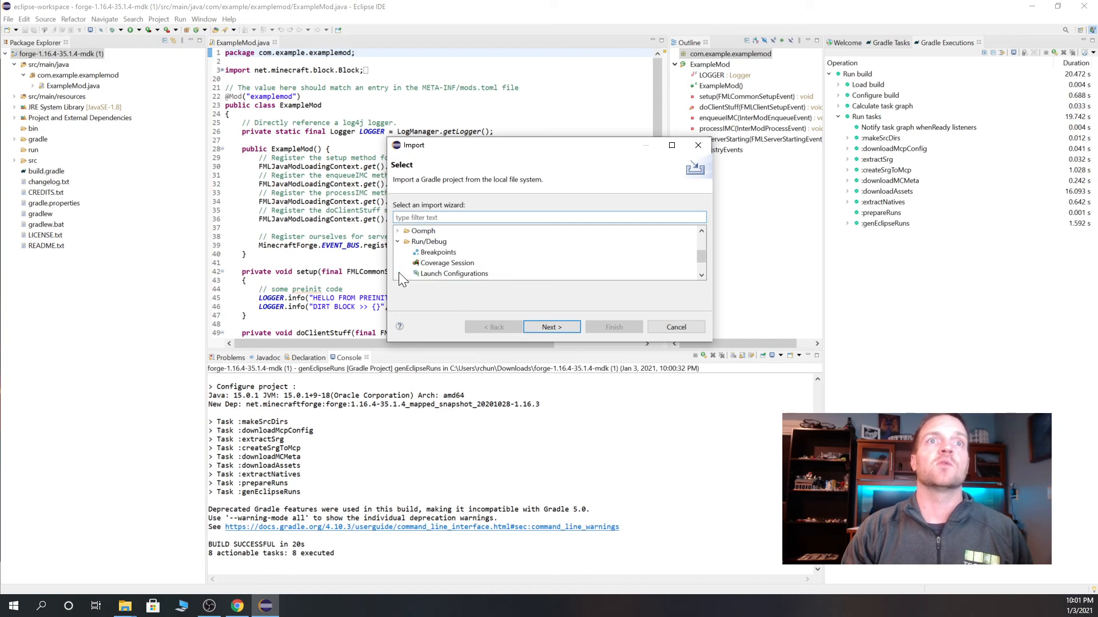
drag(705, 346, 716, 469)
click(468, 337)
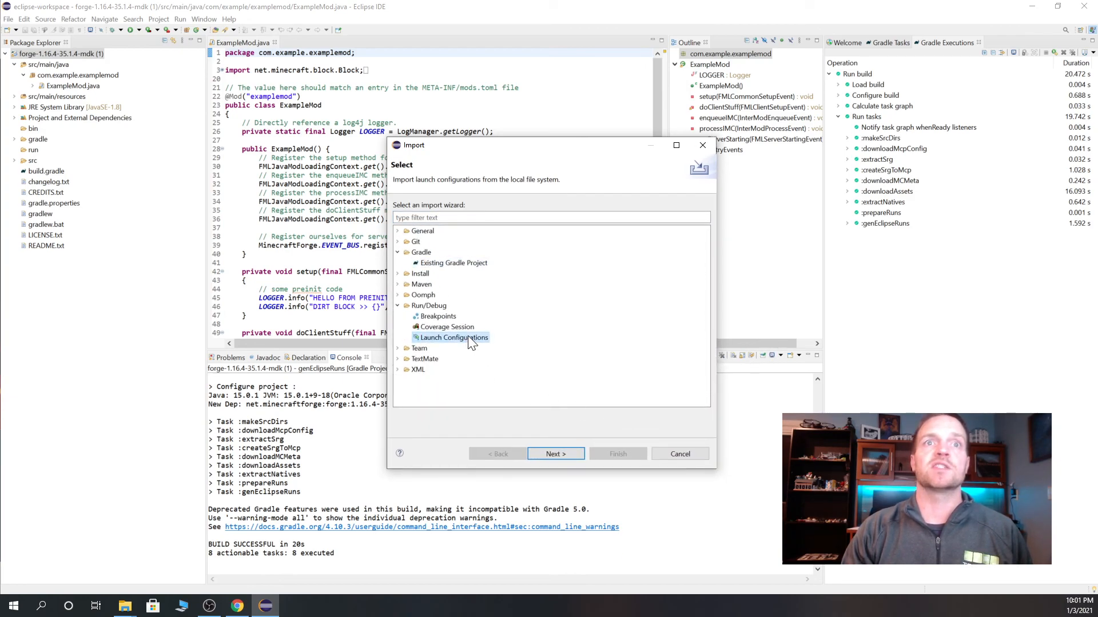
click(555, 454)
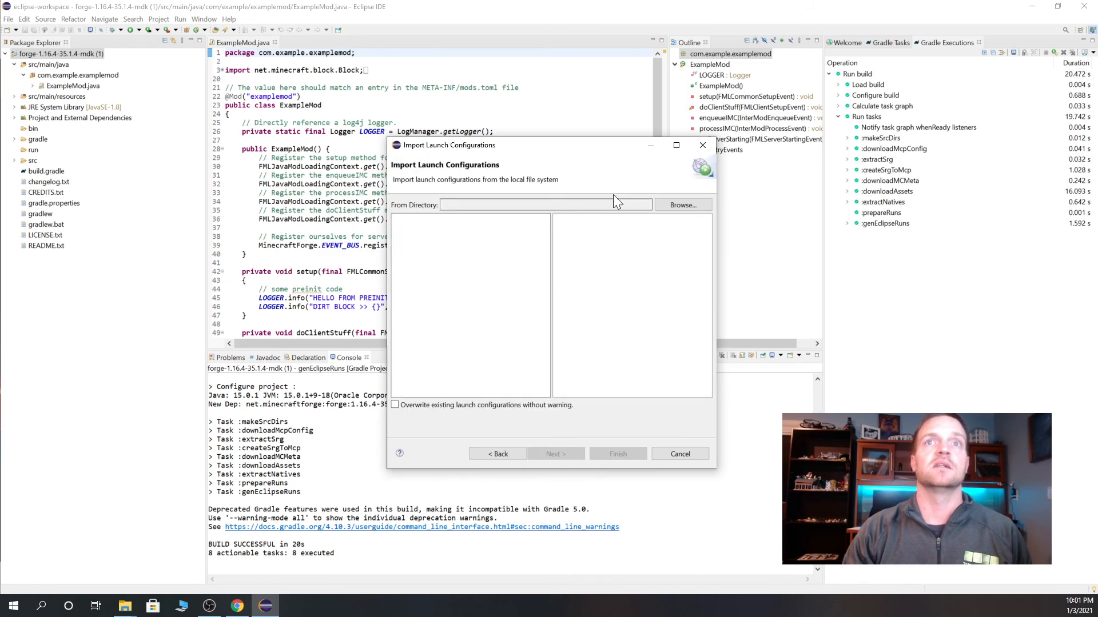
- Import all launch configurations (runClient, runData and runServer) from the forge-1.16.4-35.1.4-mdk (1) folder in Downloads
click(683, 205)
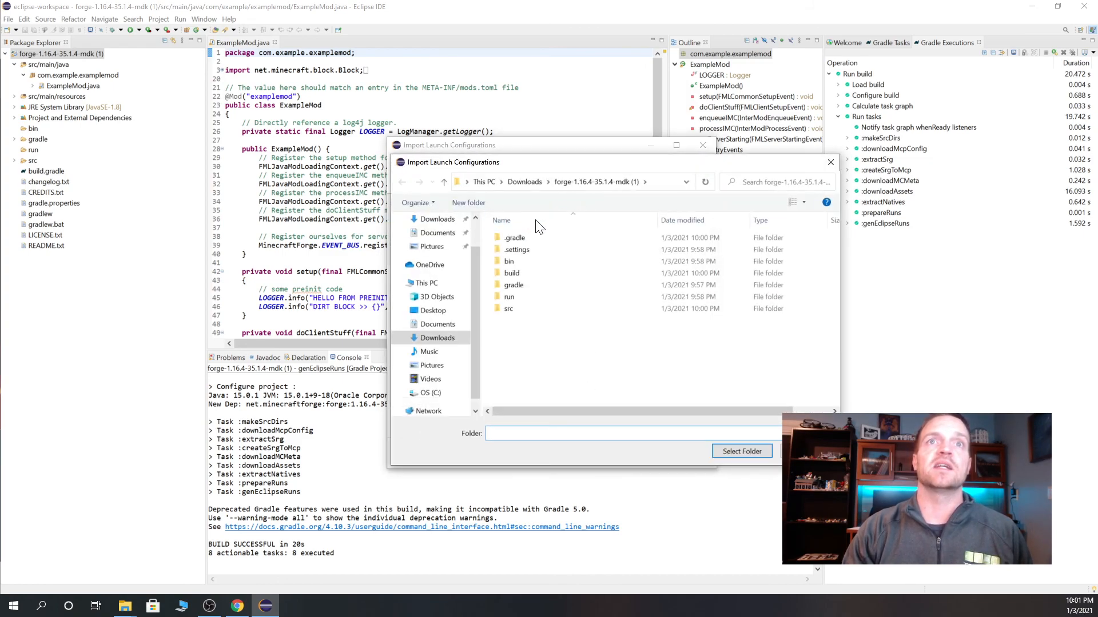
click(594, 181)
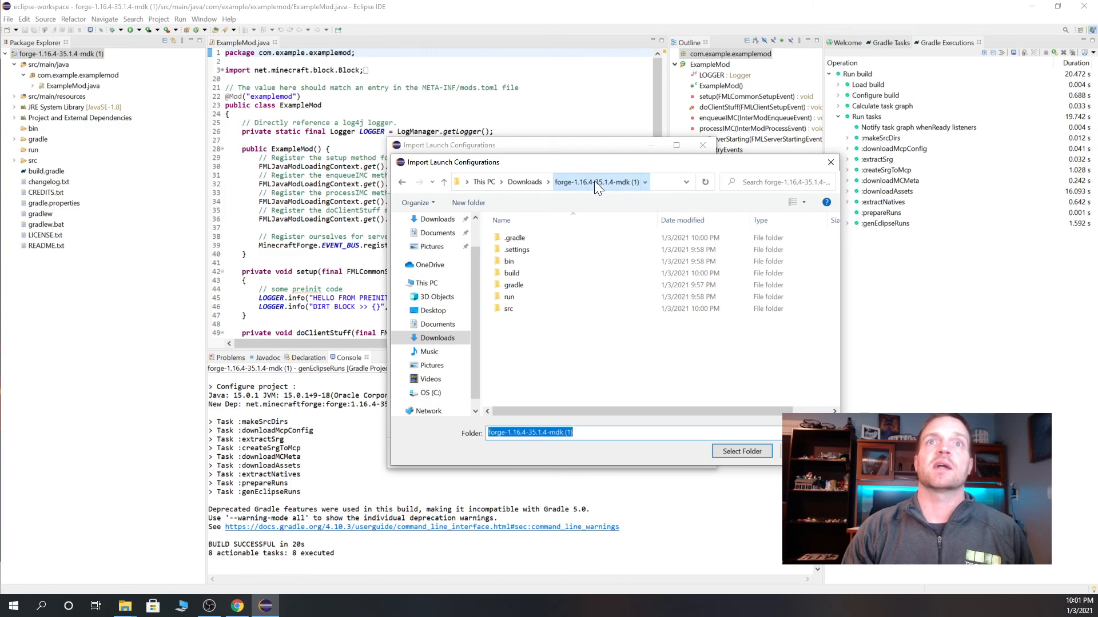
click(742, 451)
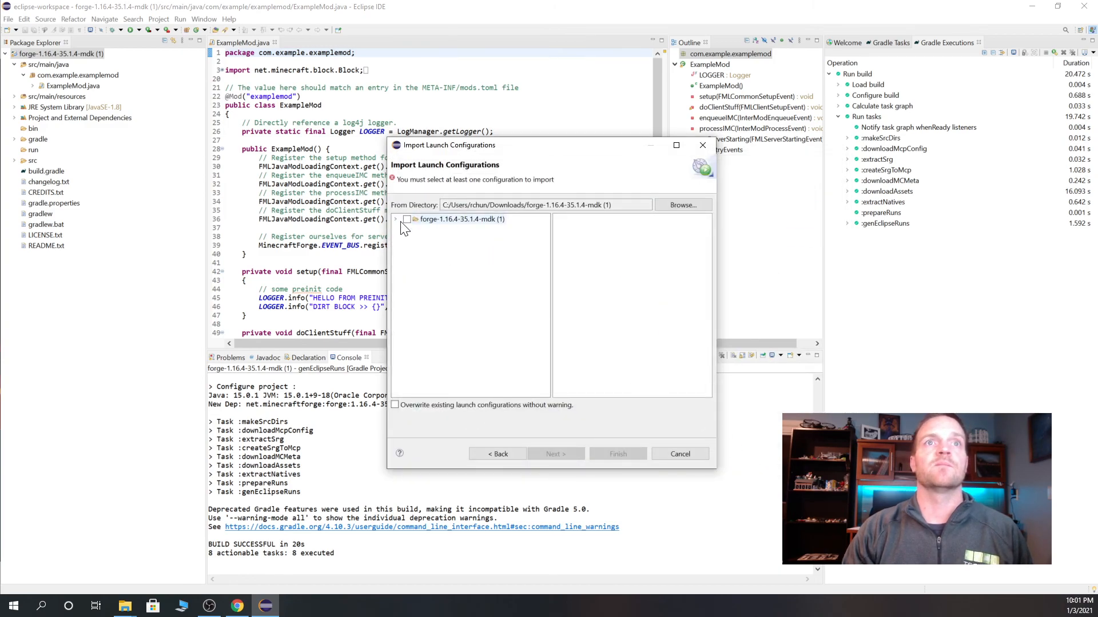
click(407, 220)
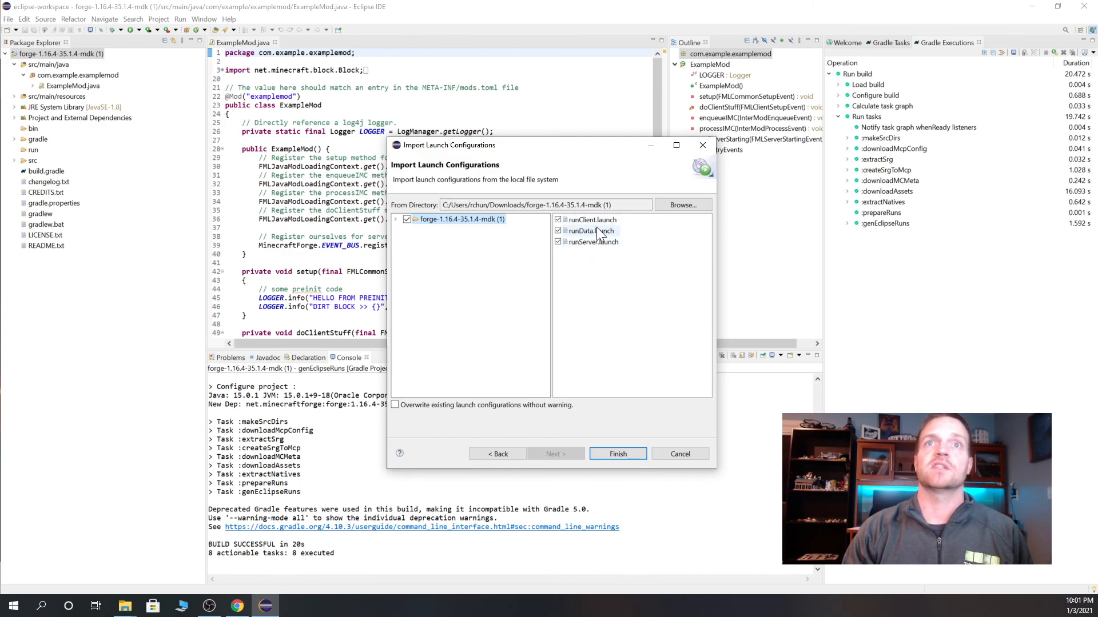
click(618, 454)
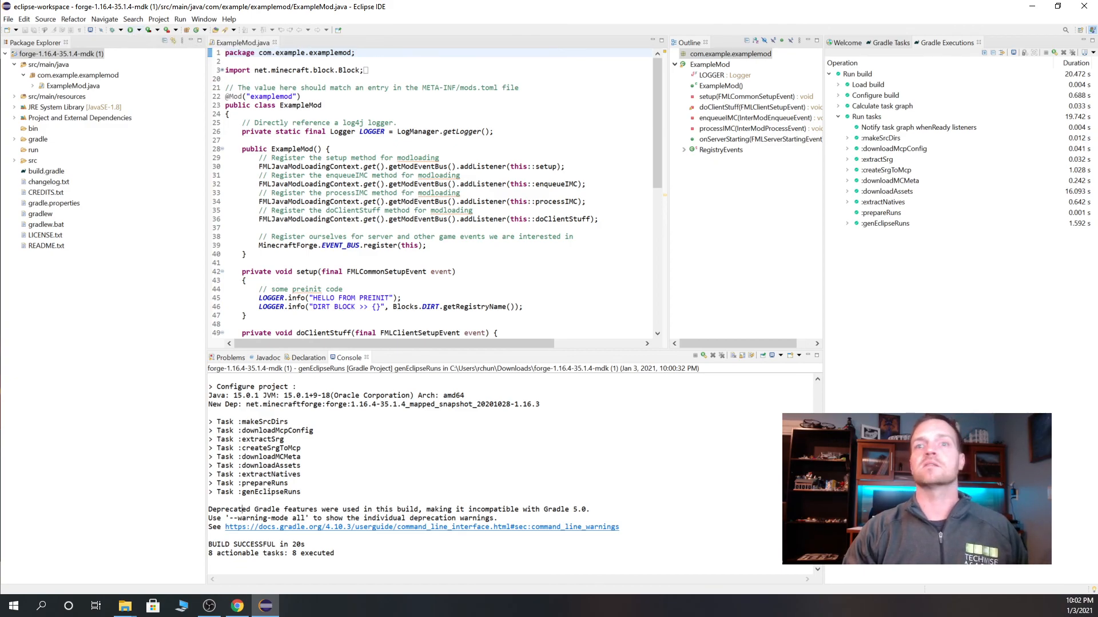
- Open the run configurations in an enlarged dialog and select runClient under Java Application
click(139, 30)
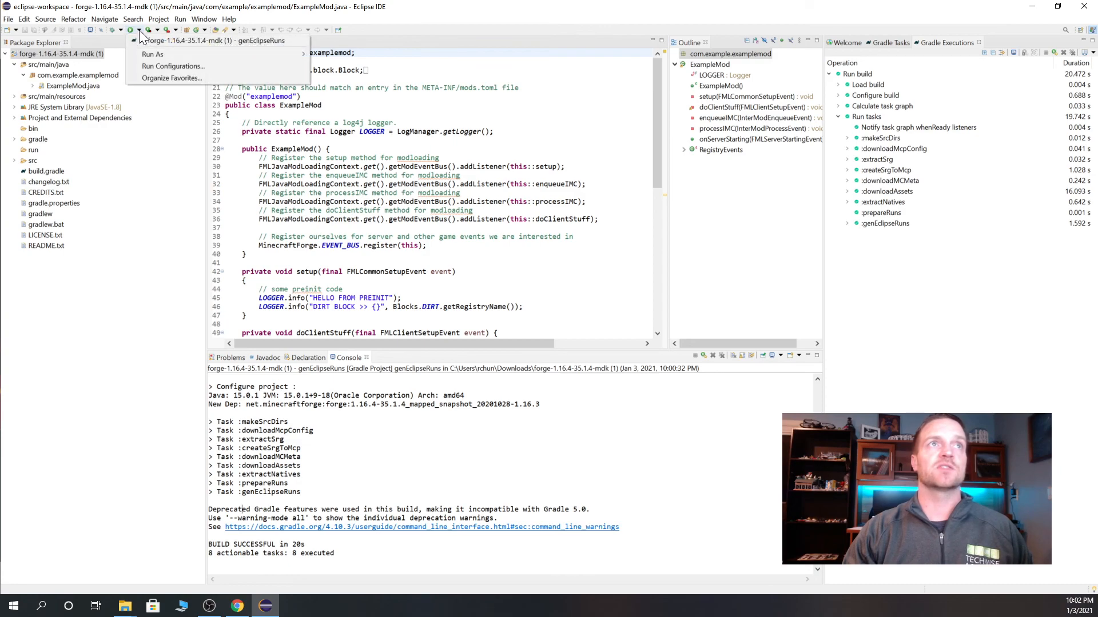
click(147, 66)
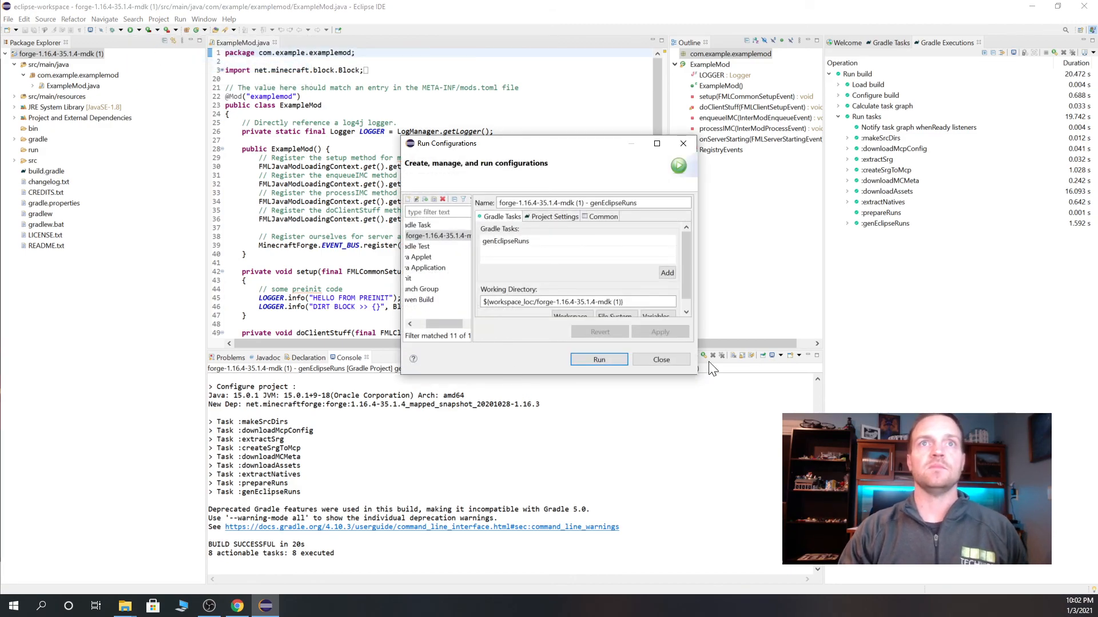
drag(697, 374, 933, 529)
drag(451, 481, 433, 480)
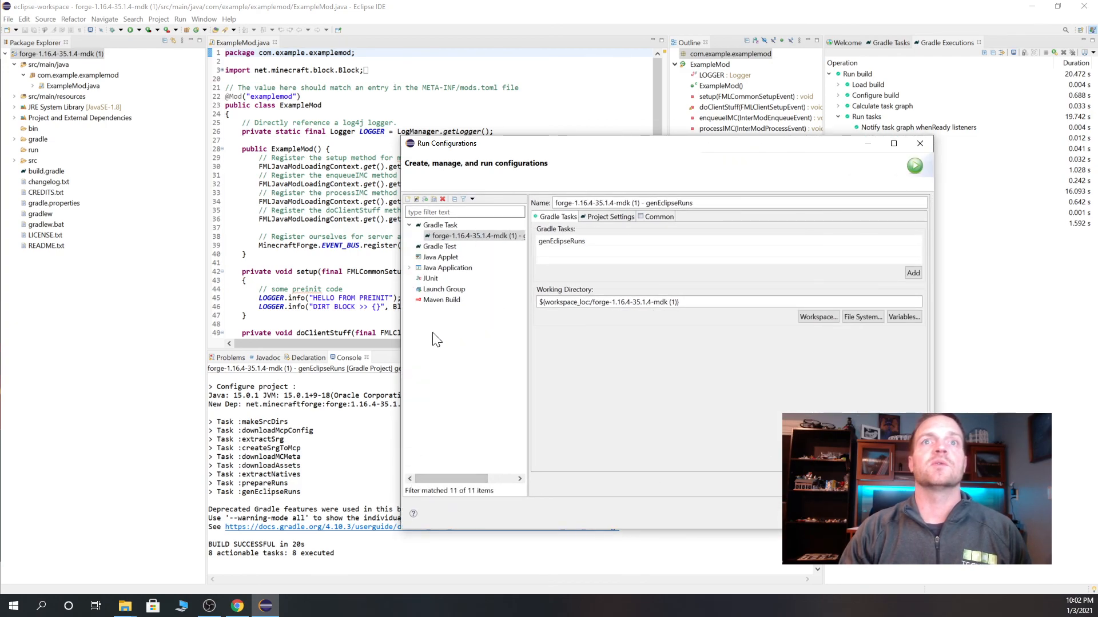
drag(403, 334, 238, 335)
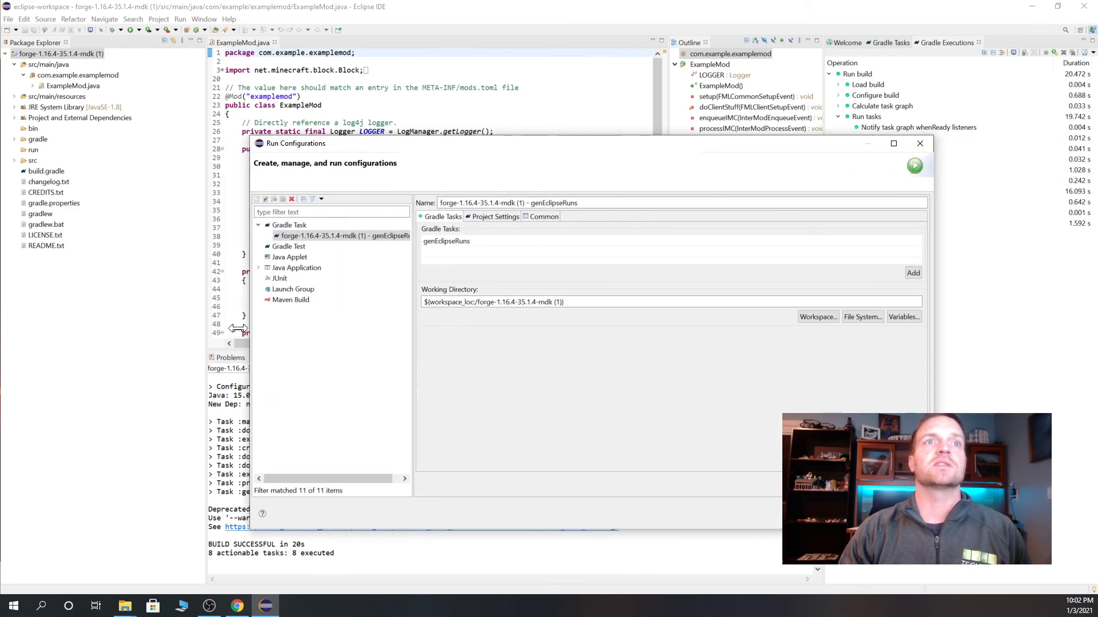
click(279, 258)
click(277, 269)
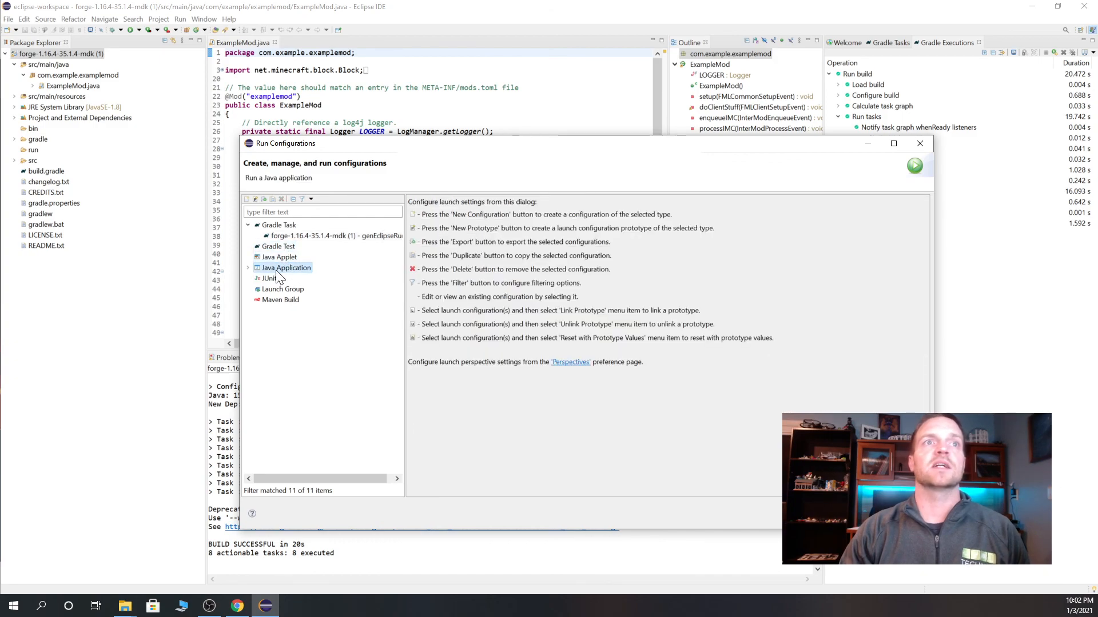
click(247, 267)
click(270, 279)
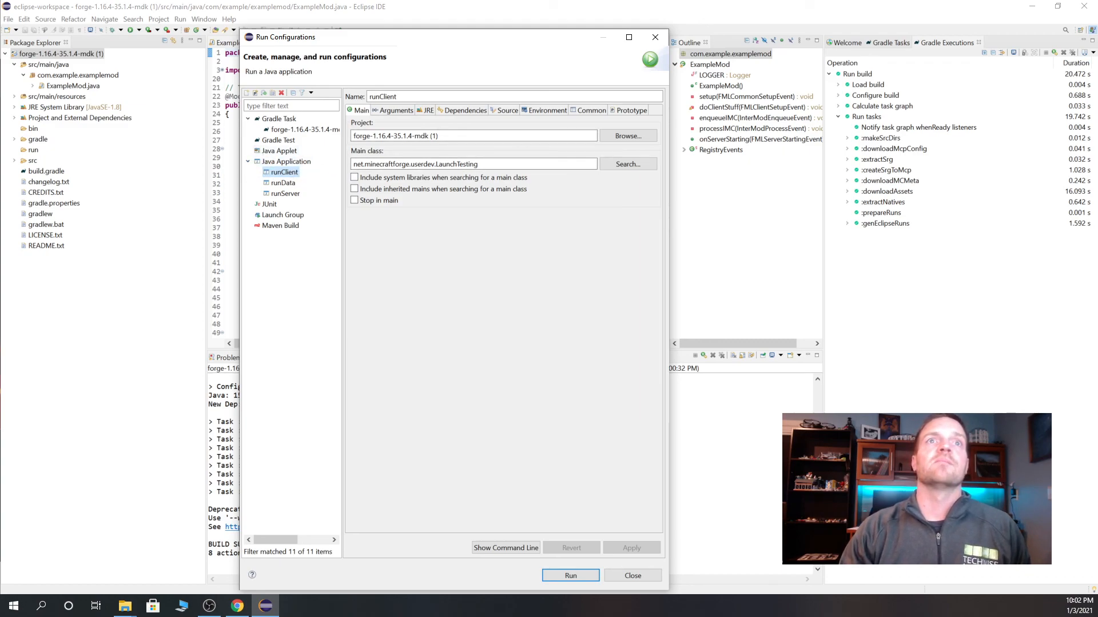
- Review runClient's arguments, JRE, dependencies, source and environment settings and run the configuration
click(399, 110)
click(427, 110)
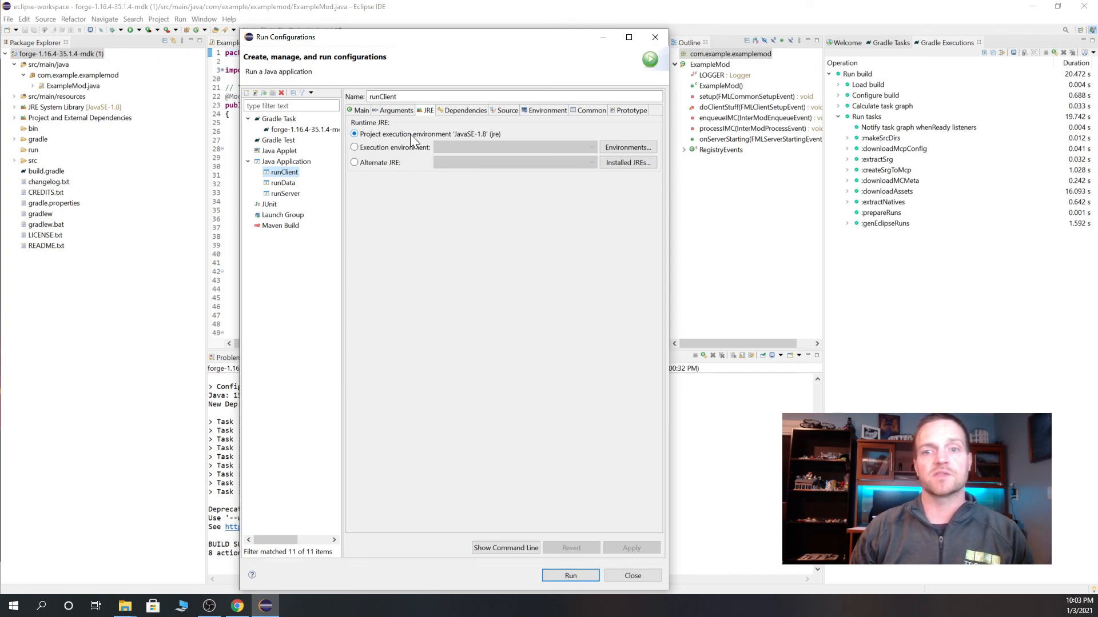
click(475, 111)
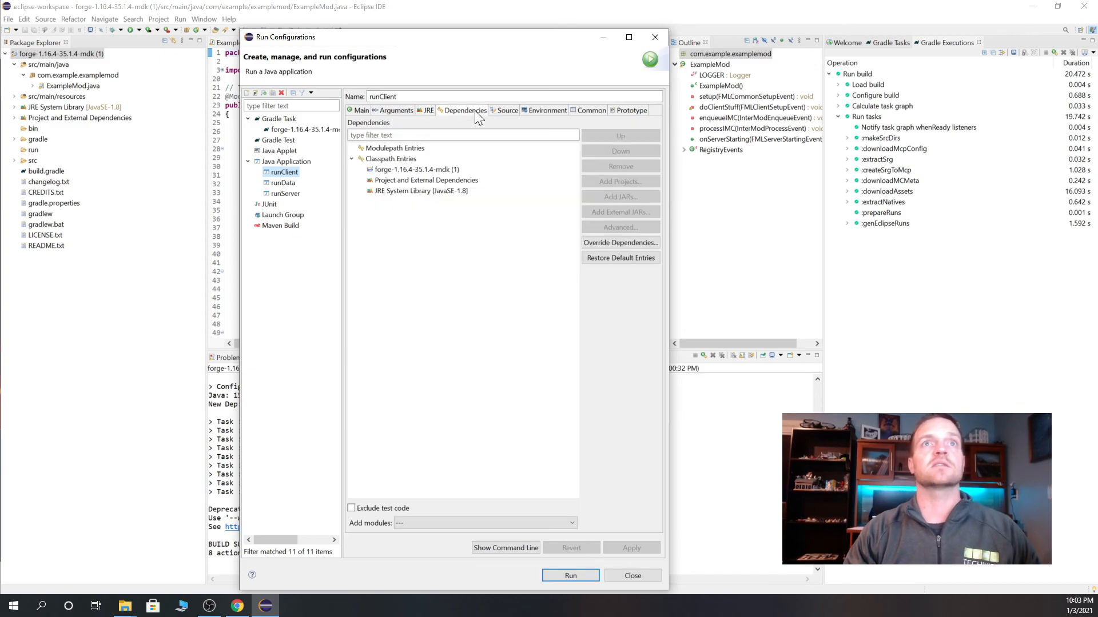
click(510, 114)
click(542, 111)
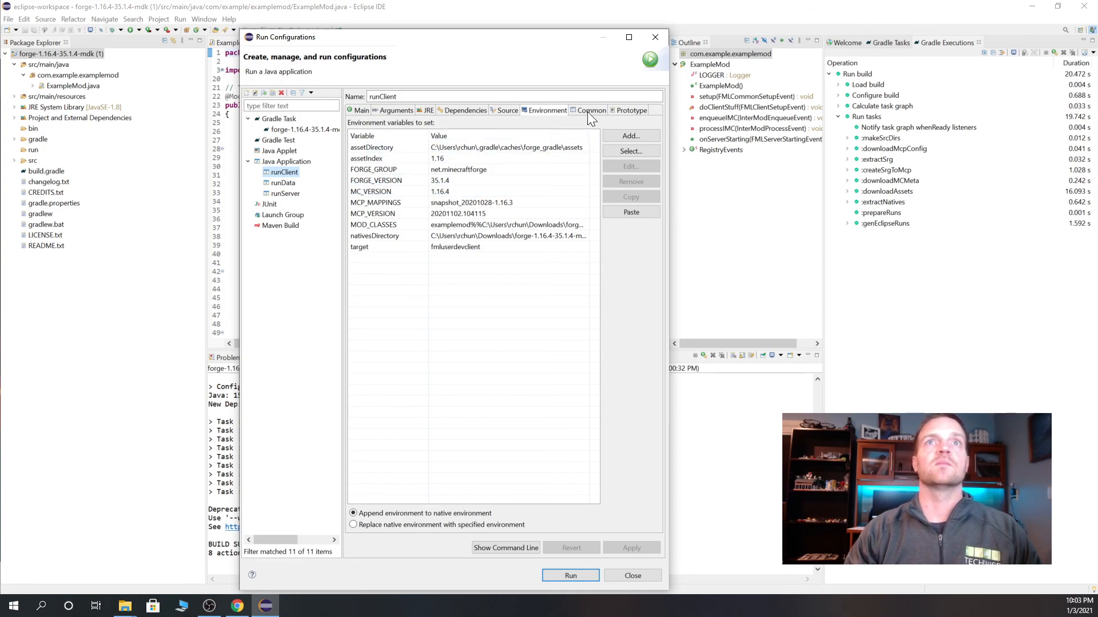
click(570, 576)
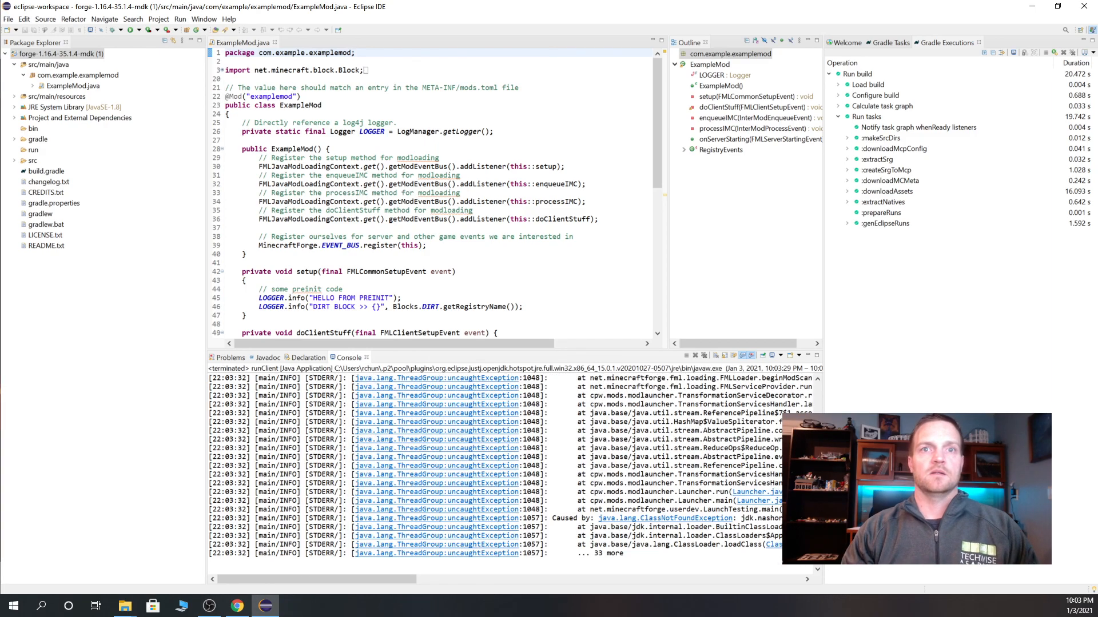
- Examine the runClient console output for the exception thrown in the main thread and read its full error line
scroll(434, 549, up, 10)
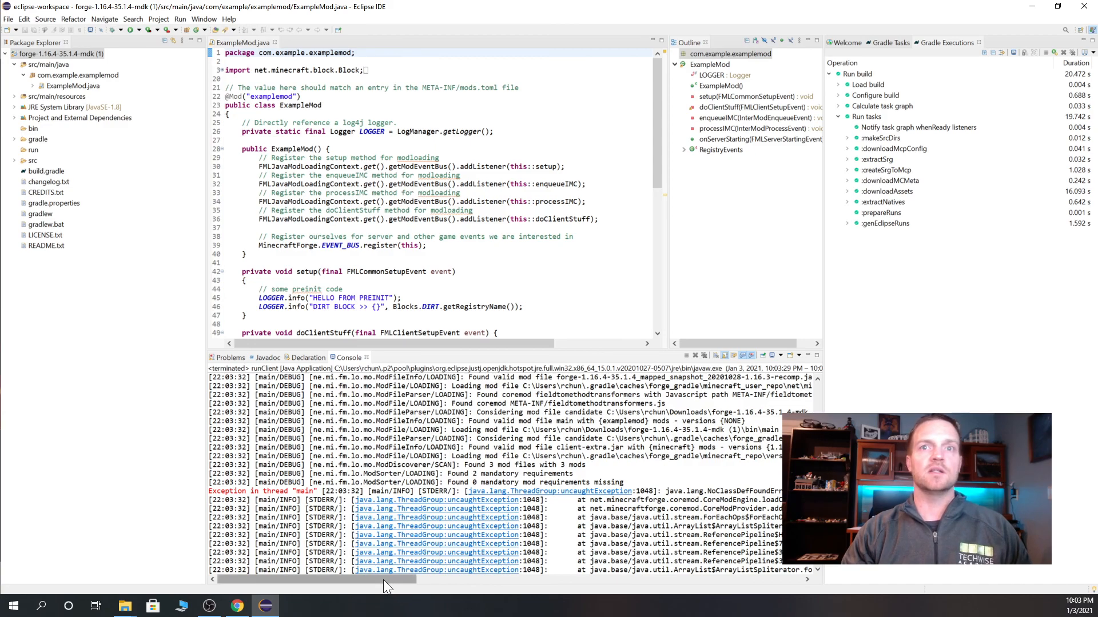
drag(387, 577, 475, 579)
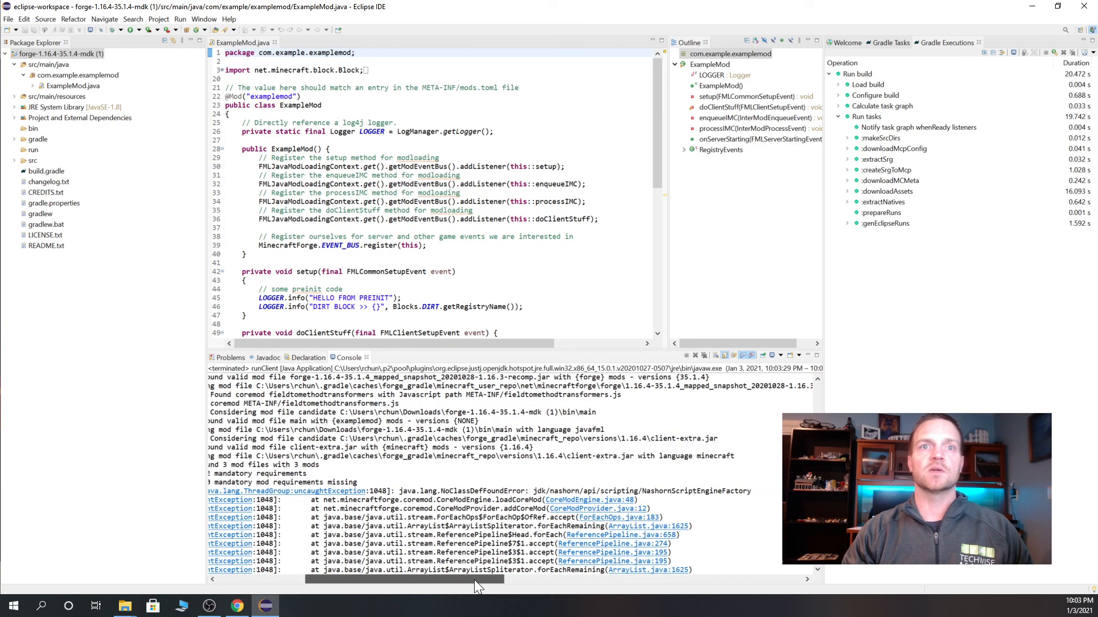
drag(644, 490, 752, 491)
click(752, 491)
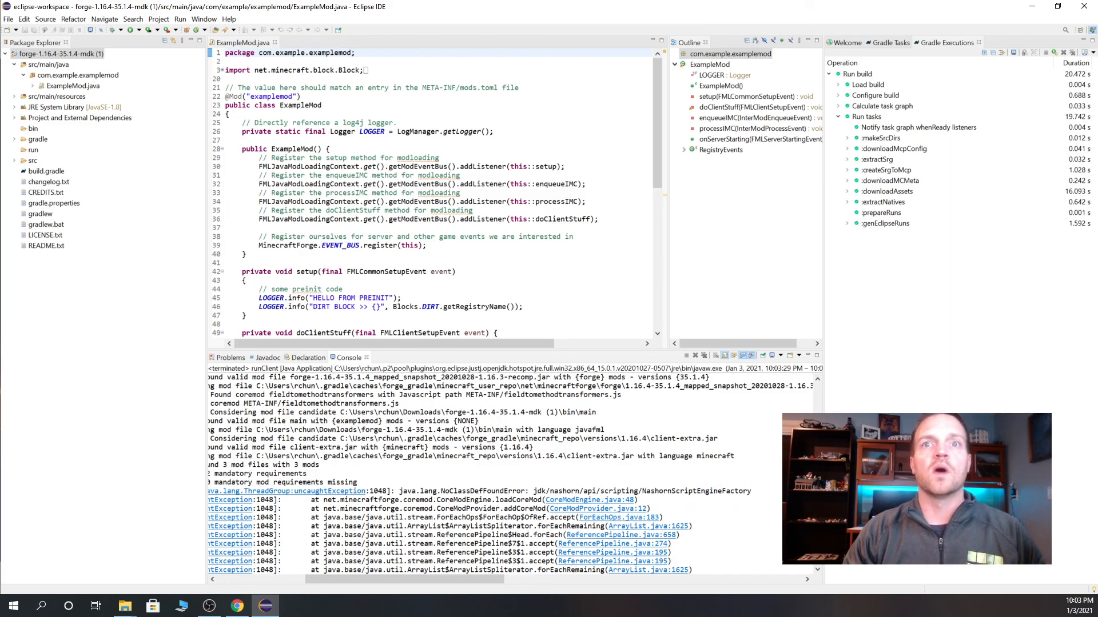
mouse_move(430, 581)
mouse_down()
mouse_move(485, 579)
mouse_move(426, 580)
mouse_up()
drag(367, 482, 757, 490)
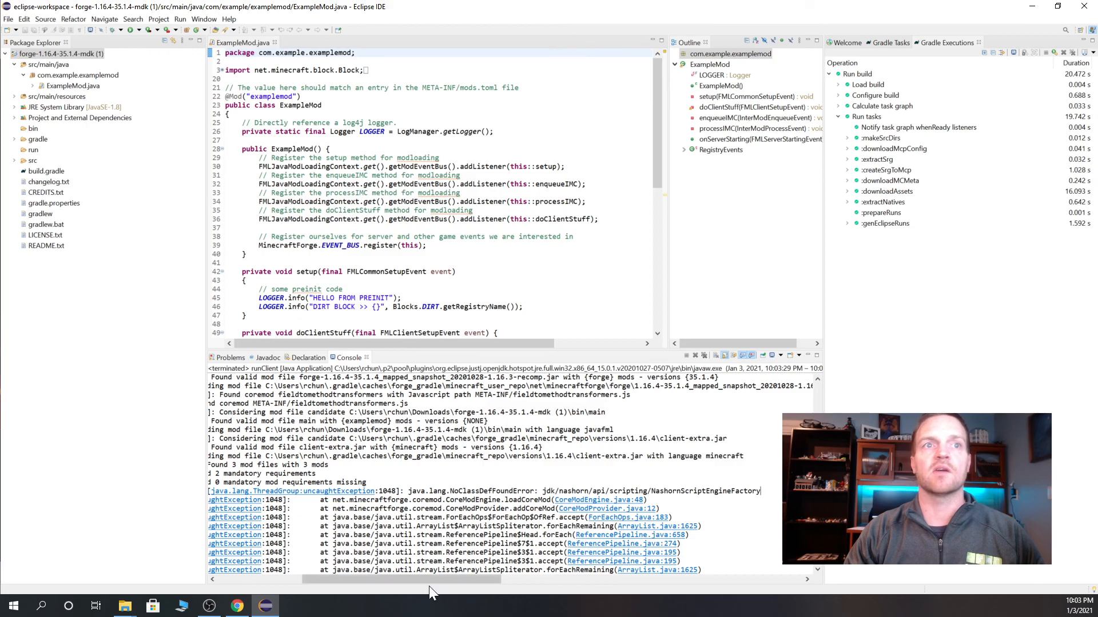
drag(458, 578, 351, 579)
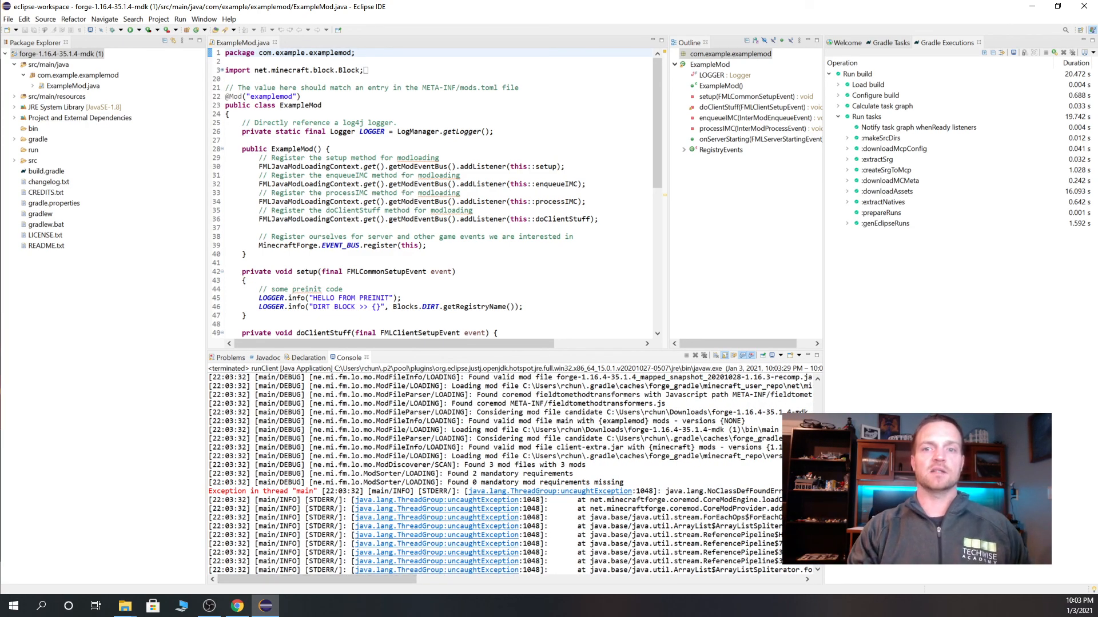
- Search for the Preferences command and set the Java compiler compliance level to 1.8 in the enlarged preferences dialog
click(1066, 30)
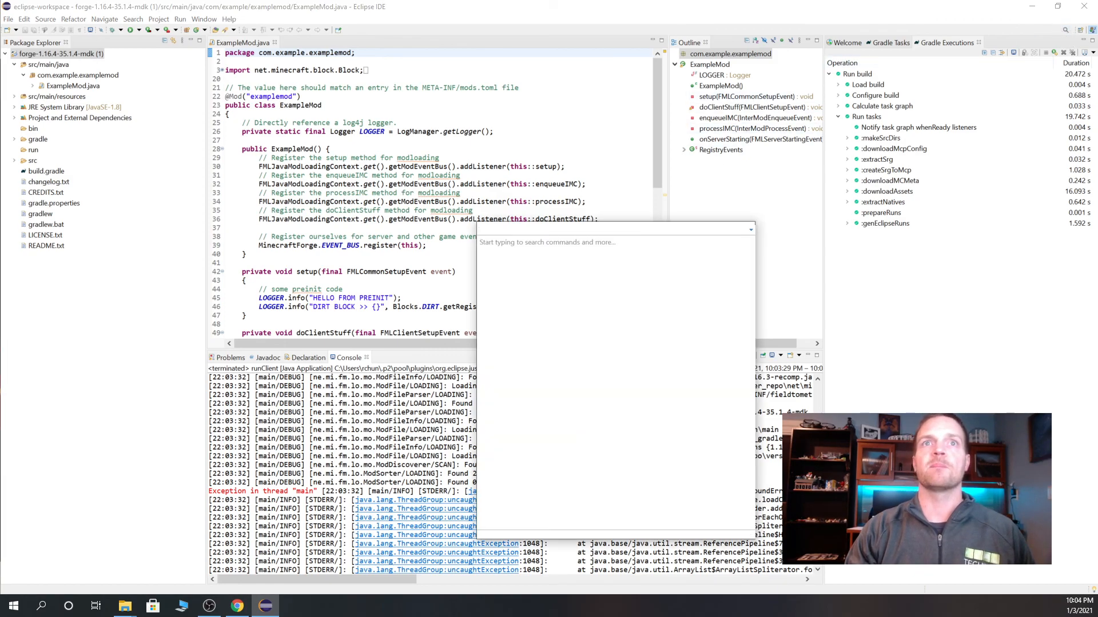
text(prefer)
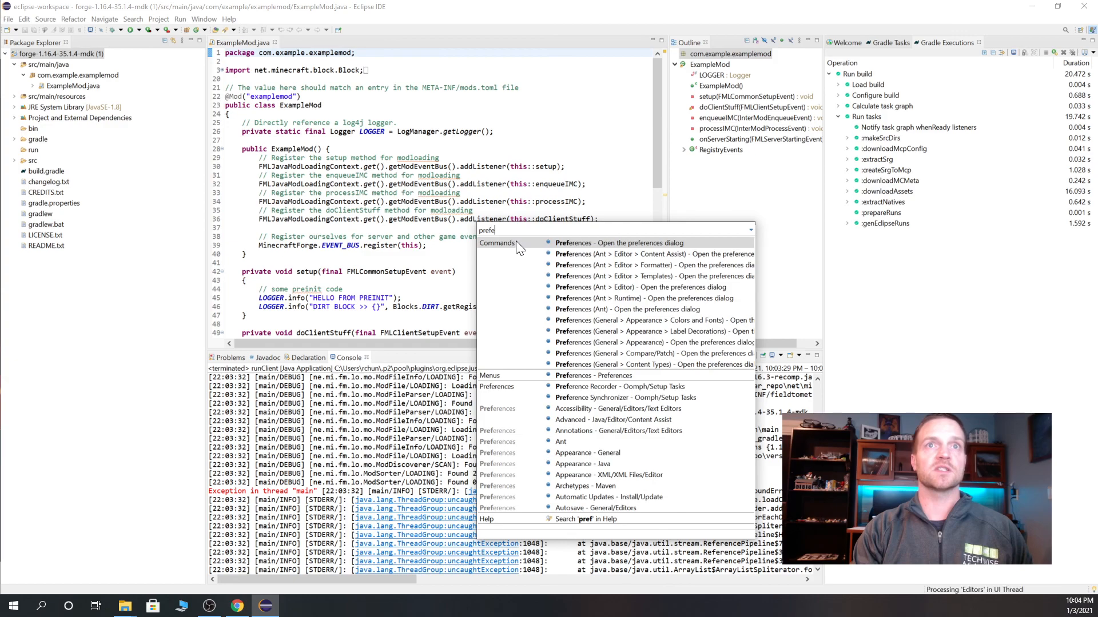
click(639, 247)
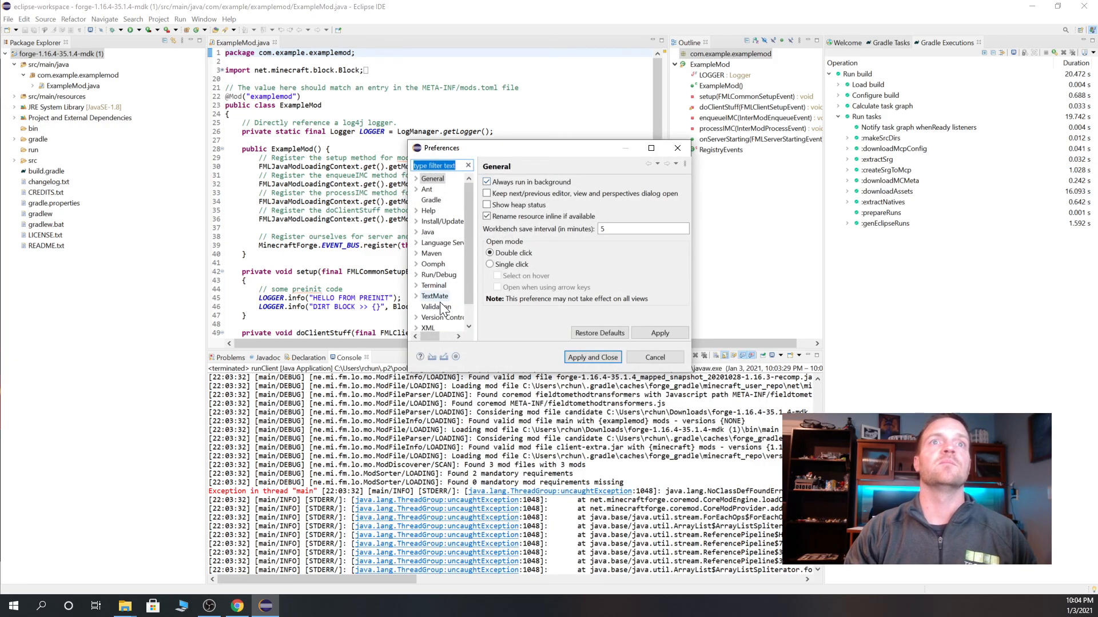
drag(409, 259, 244, 258)
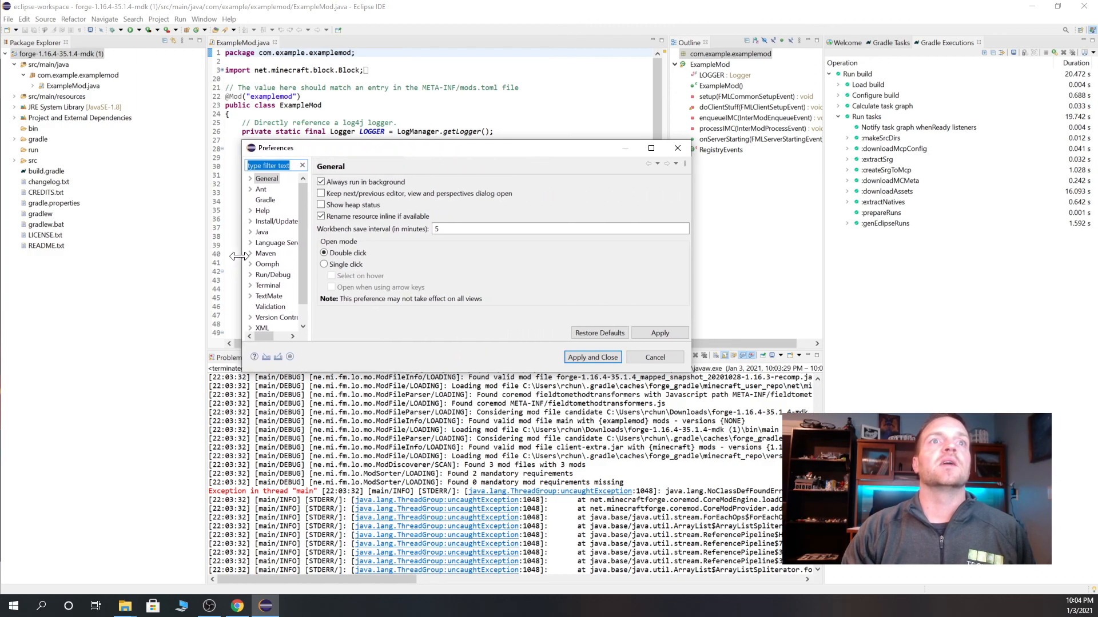
drag(409, 149, 468, 138)
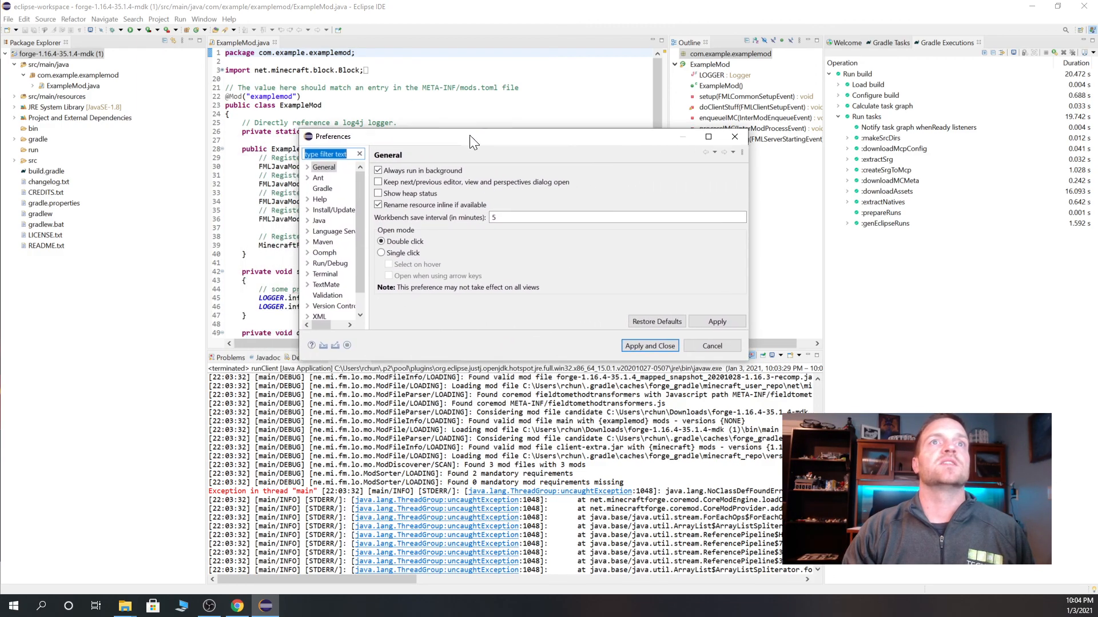
click(307, 221)
drag(367, 240, 423, 240)
click(340, 252)
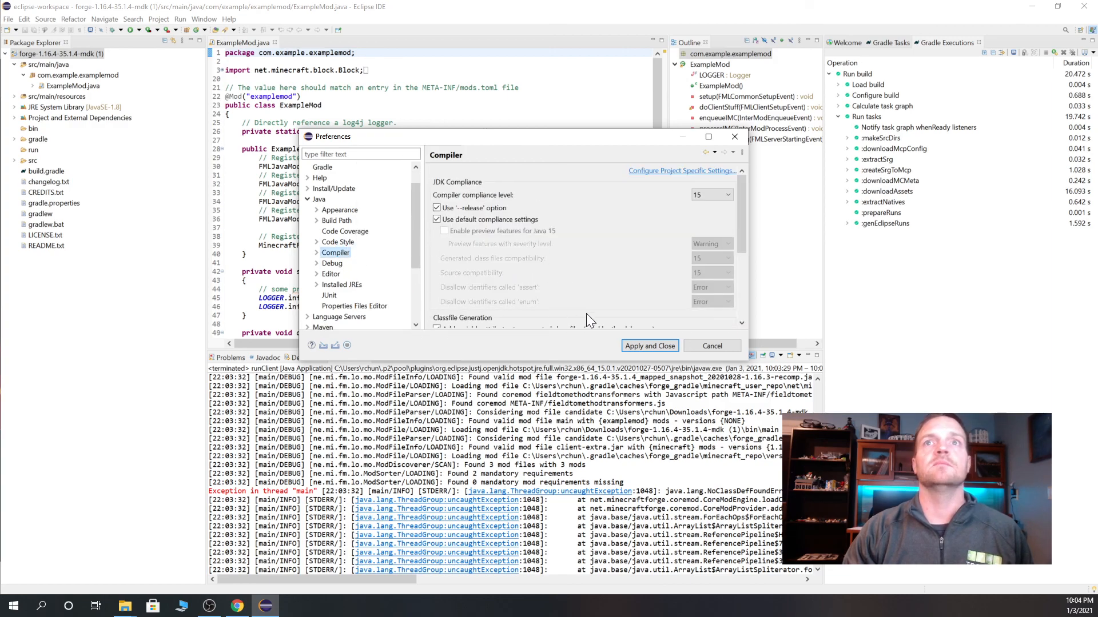
drag(743, 359, 838, 516)
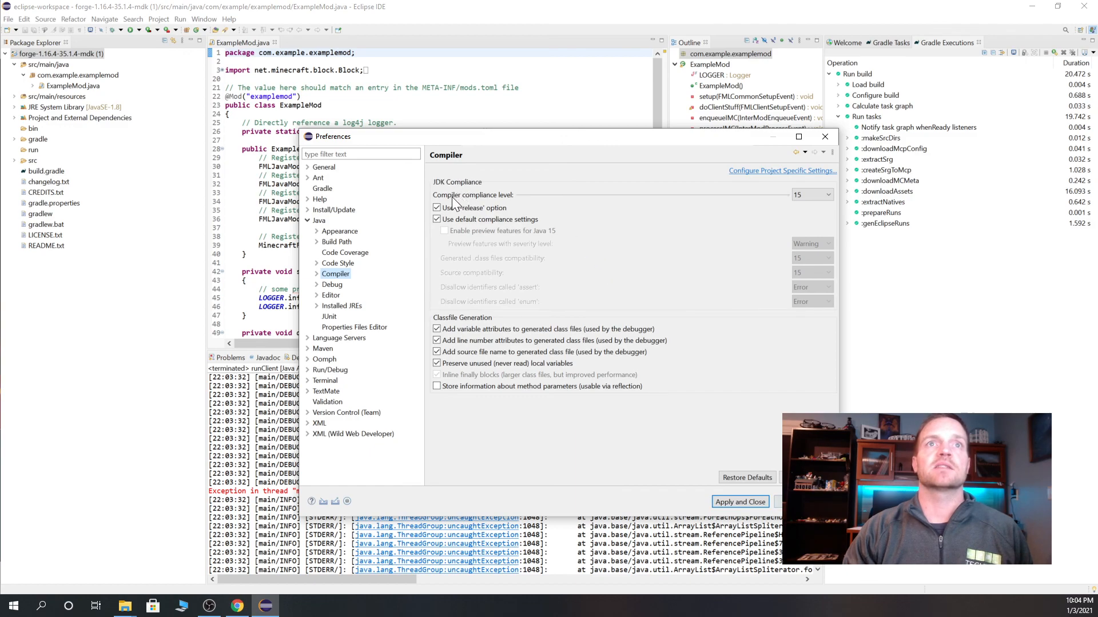
click(821, 197)
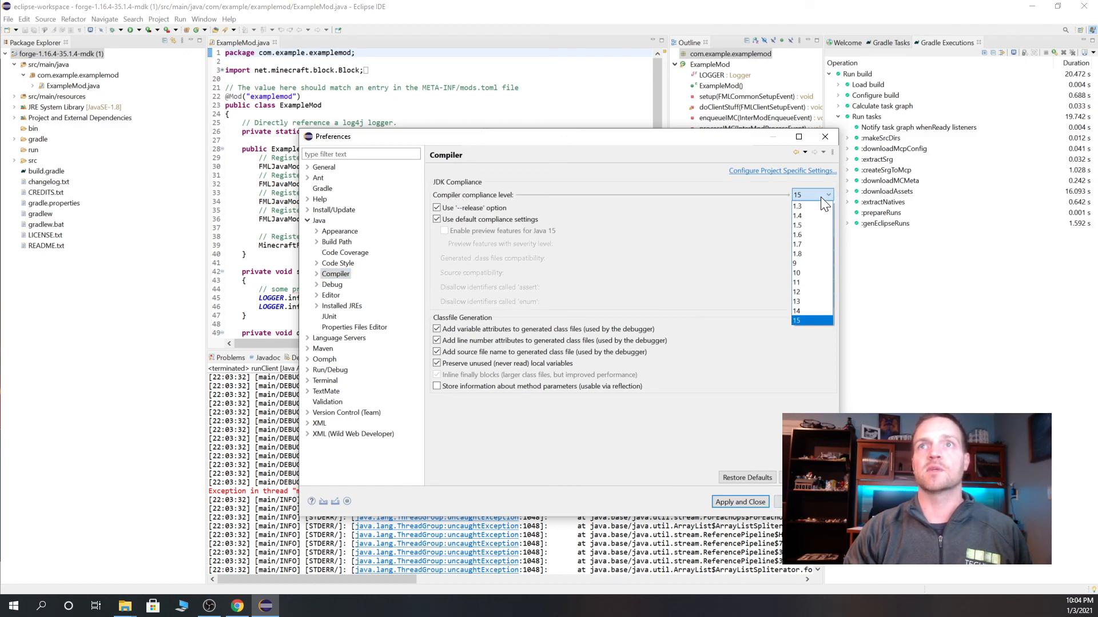
click(812, 254)
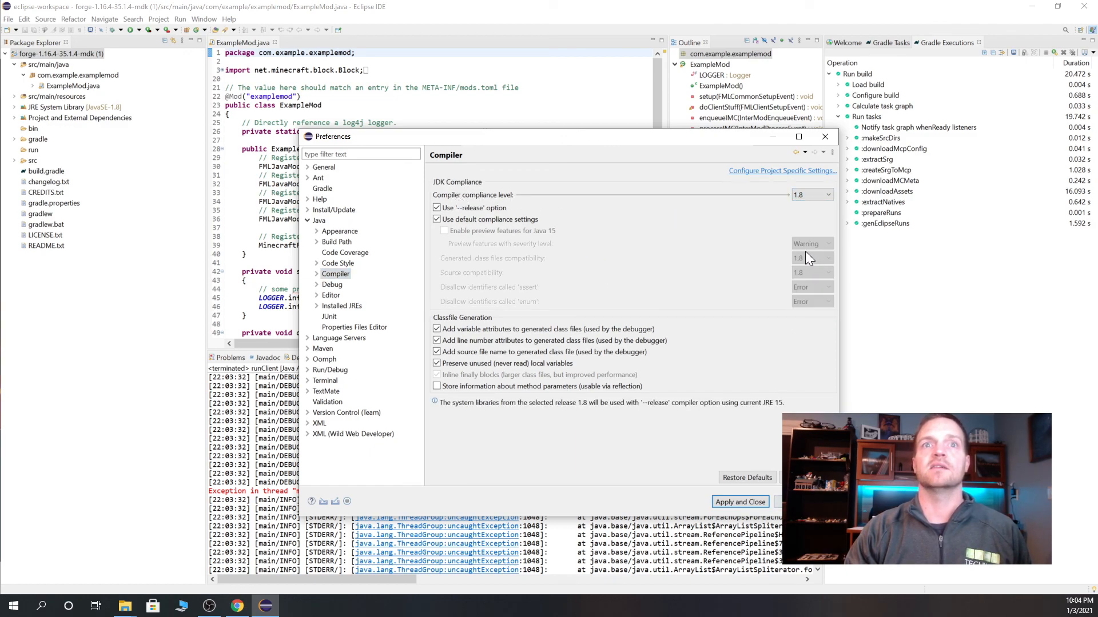
- Apply the compiler settings with a rebuild and check the compiler's Building and Errors/Warnings preferences
click(807, 478)
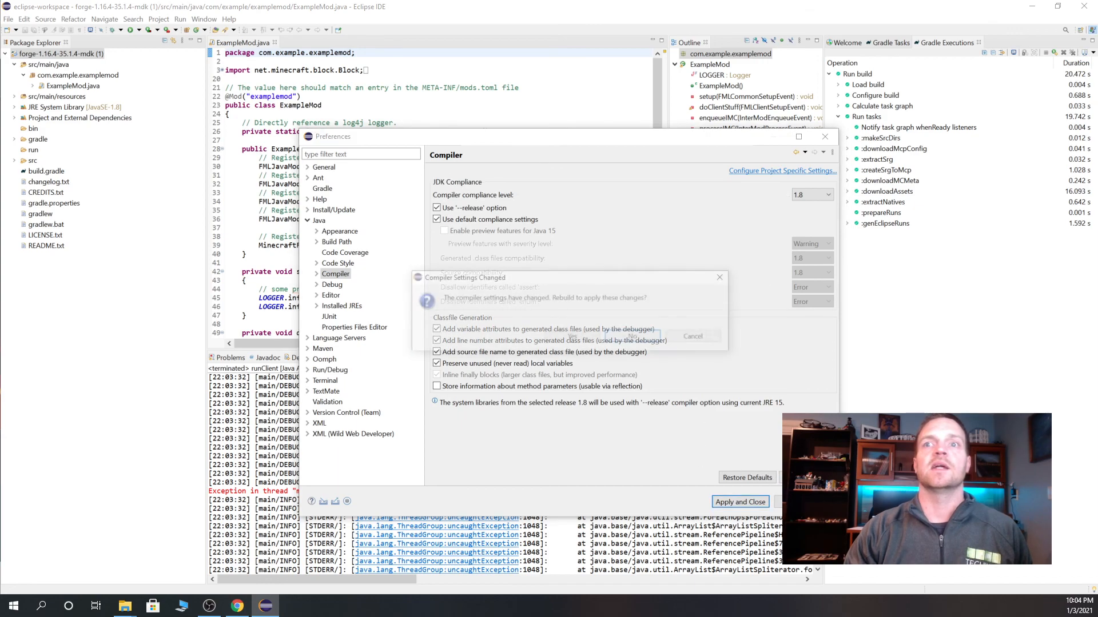
click(571, 337)
double_click(341, 274)
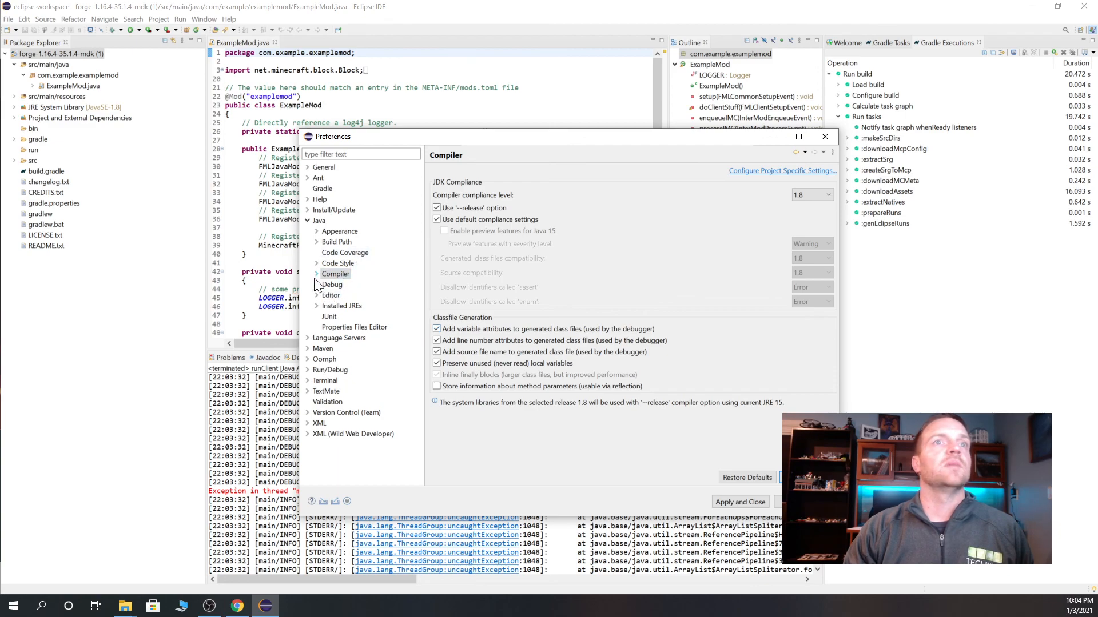
click(344, 285)
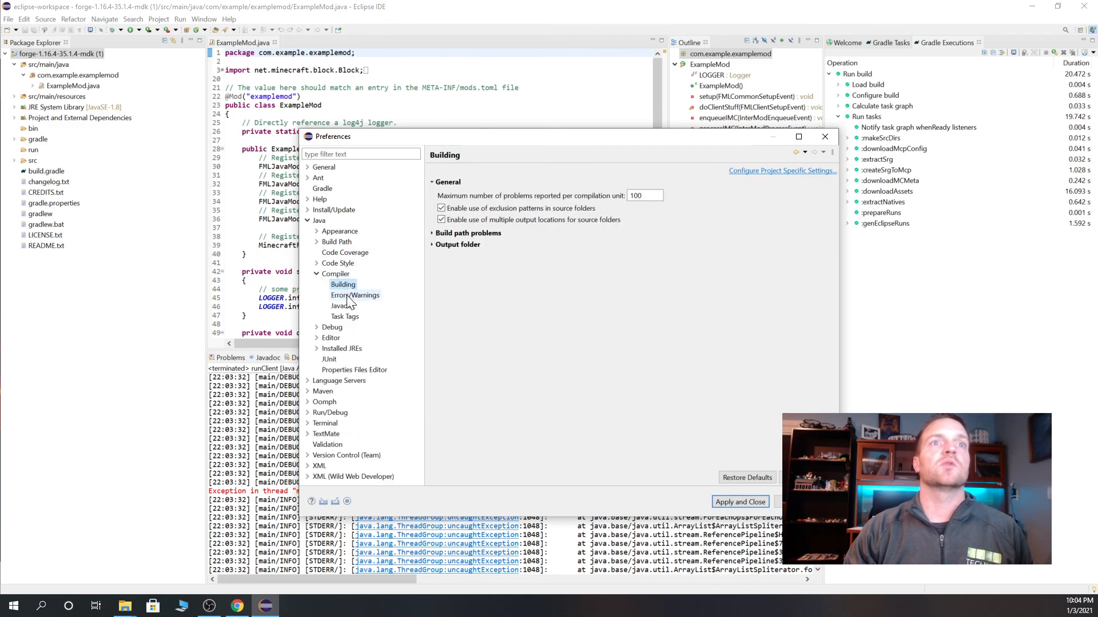
click(352, 295)
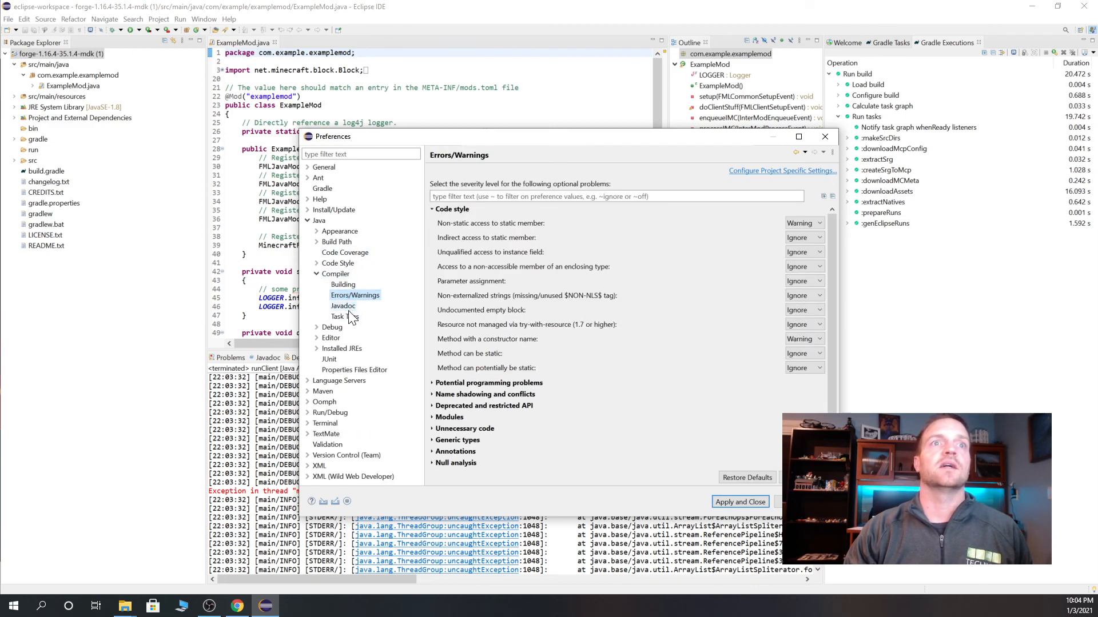
- Review the installed JREs, widening the name column to read the full entry
click(316, 349)
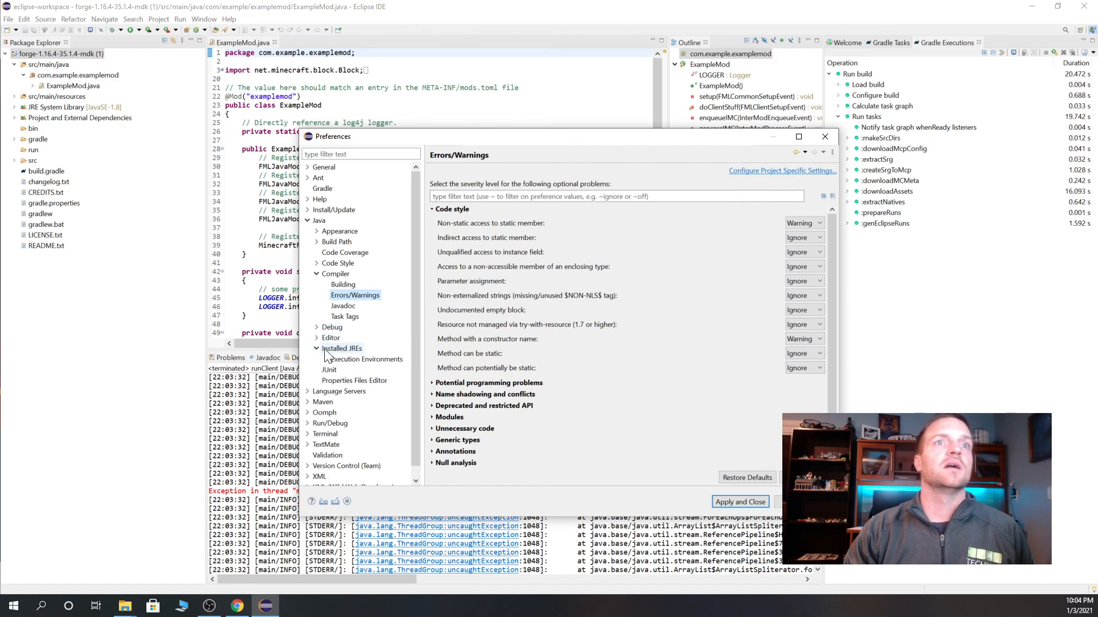
click(349, 348)
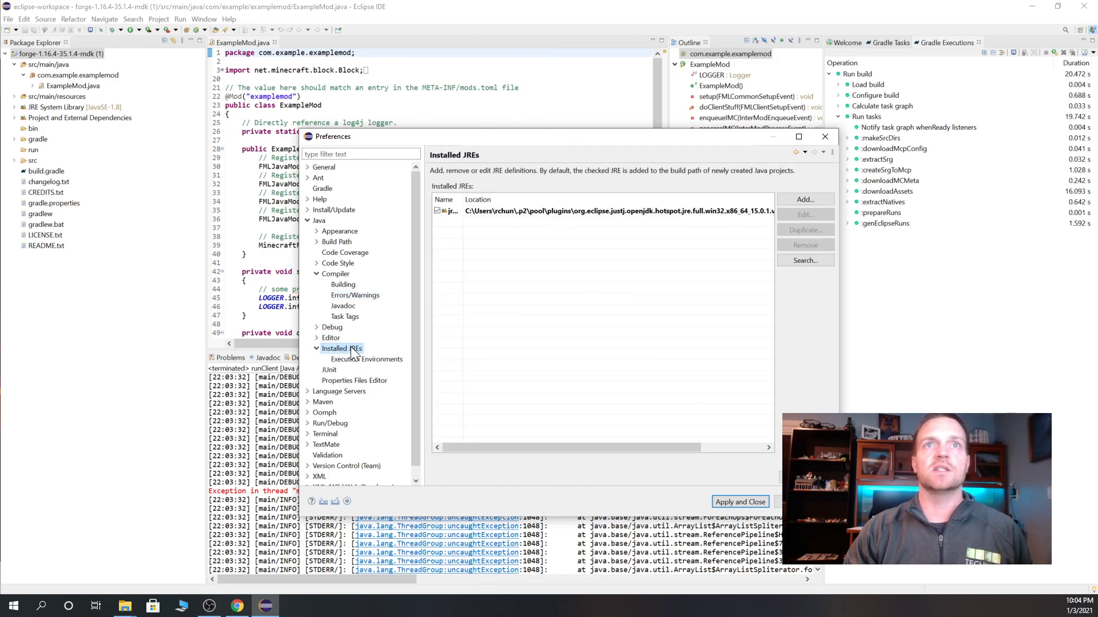
drag(566, 444, 525, 445)
drag(462, 200, 495, 206)
- Mark jre as the default compatible JRE for the JavaSE-1.8 execution environment
click(350, 360)
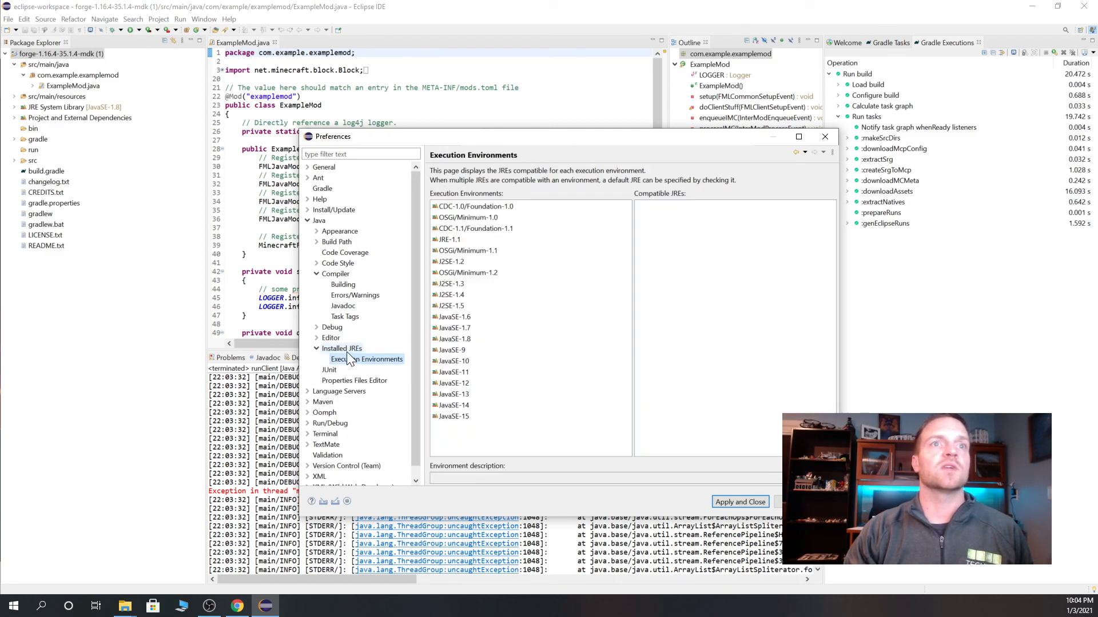
click(458, 338)
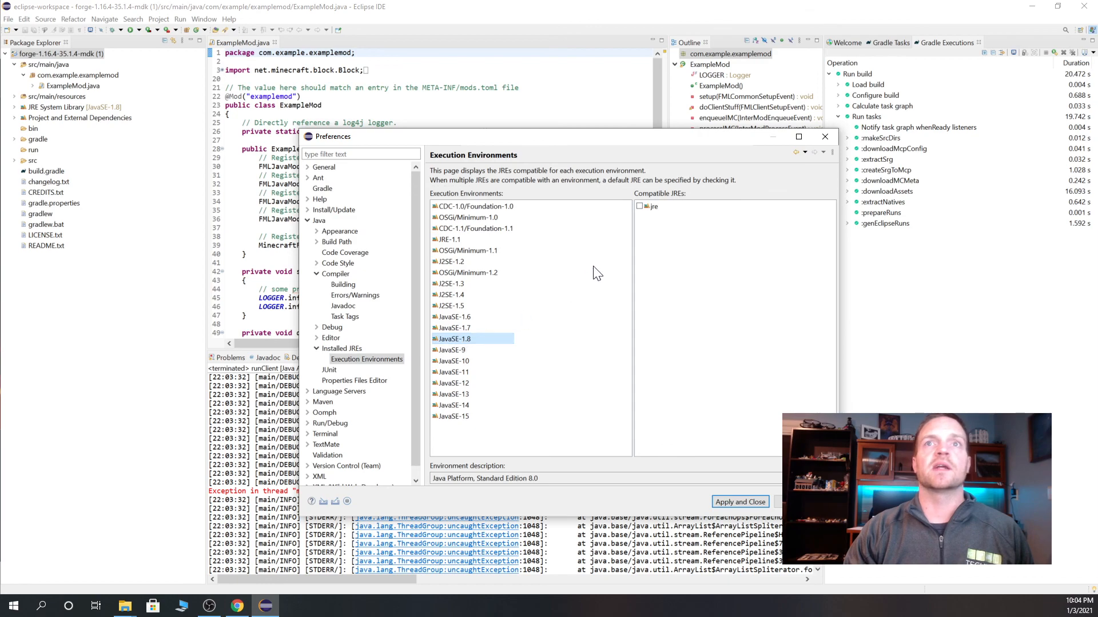
click(640, 206)
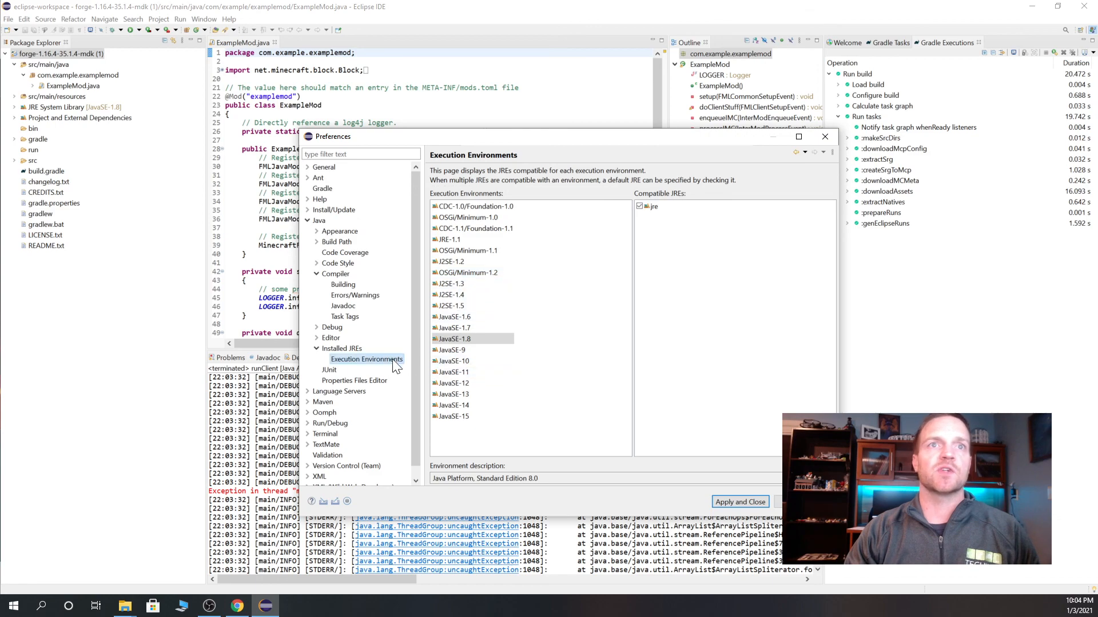
- Remove the existing default JRE from the installed JREs
click(351, 351)
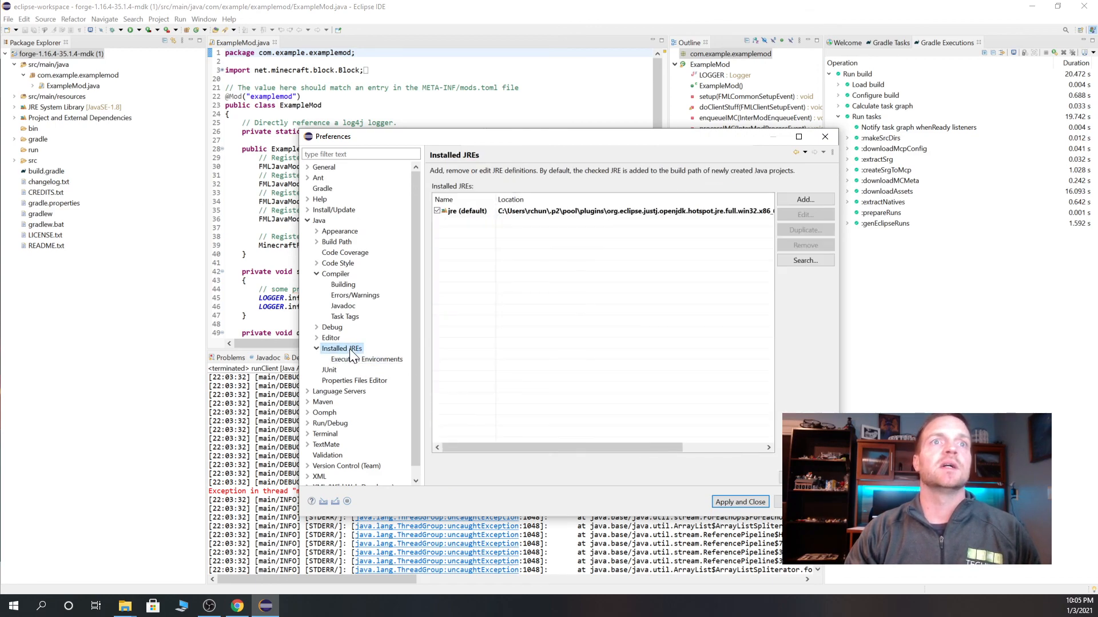
click(697, 211)
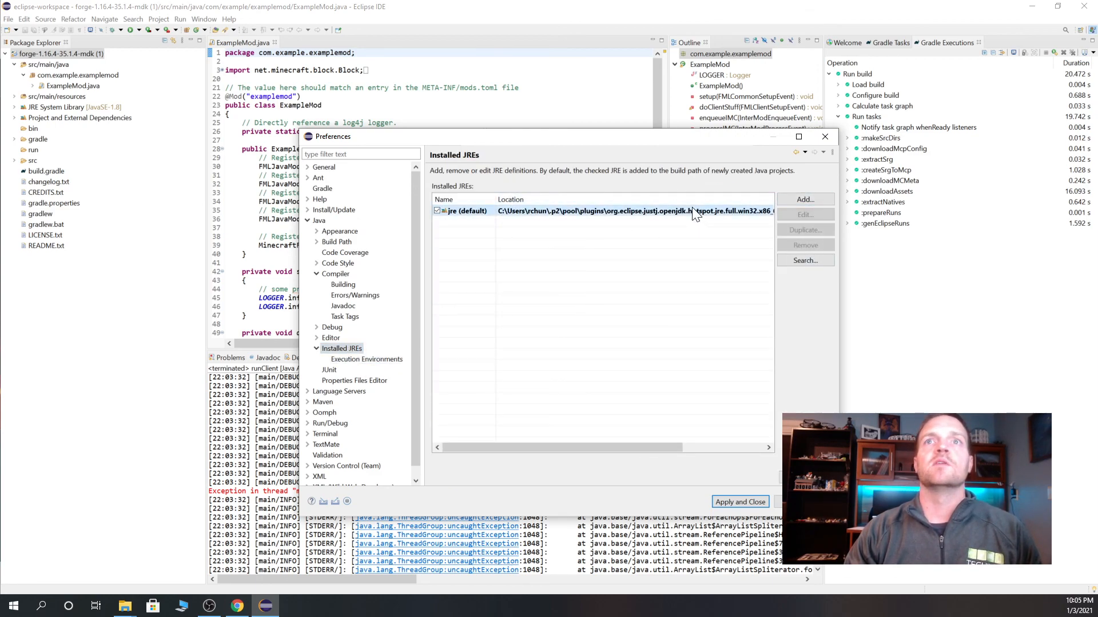
click(806, 245)
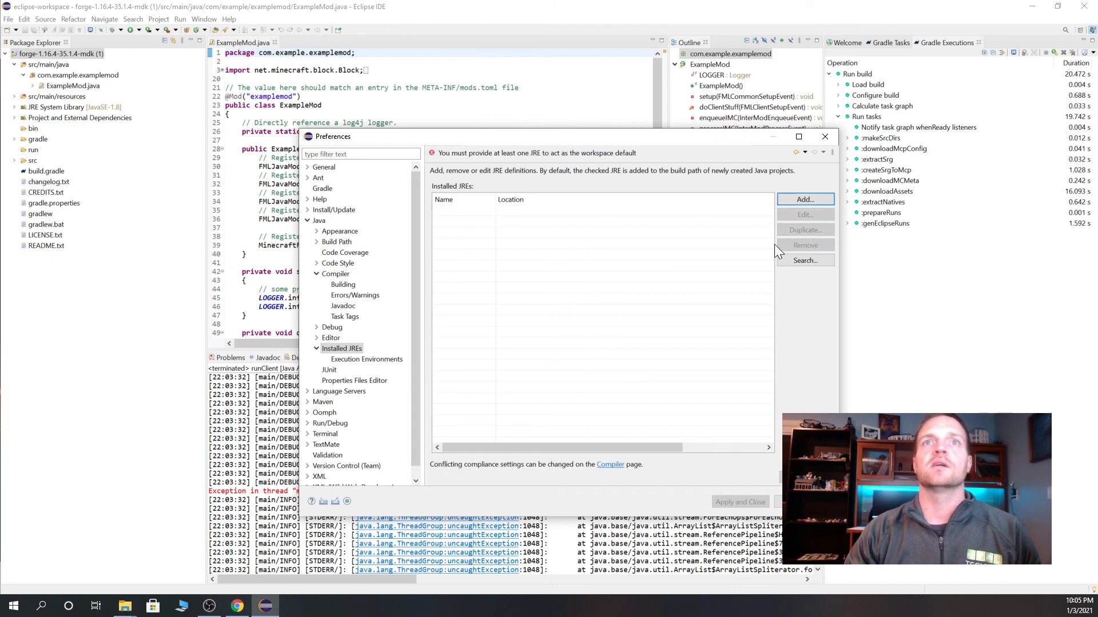
- Start adding a JRE of type Standard VM and browse the C: drive for its home directory
click(813, 201)
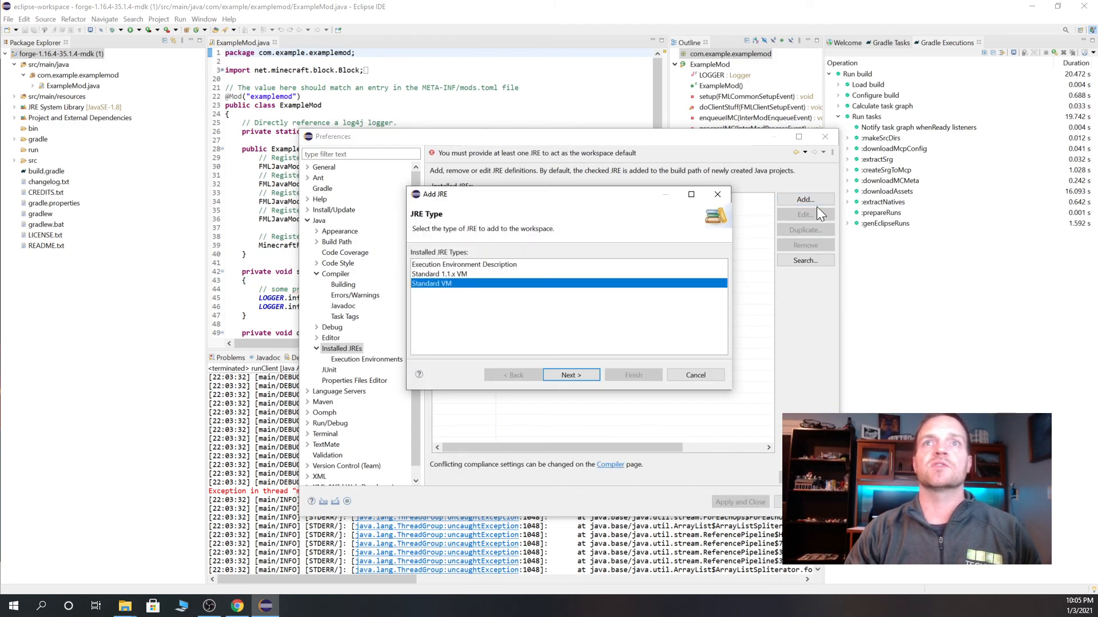
click(576, 376)
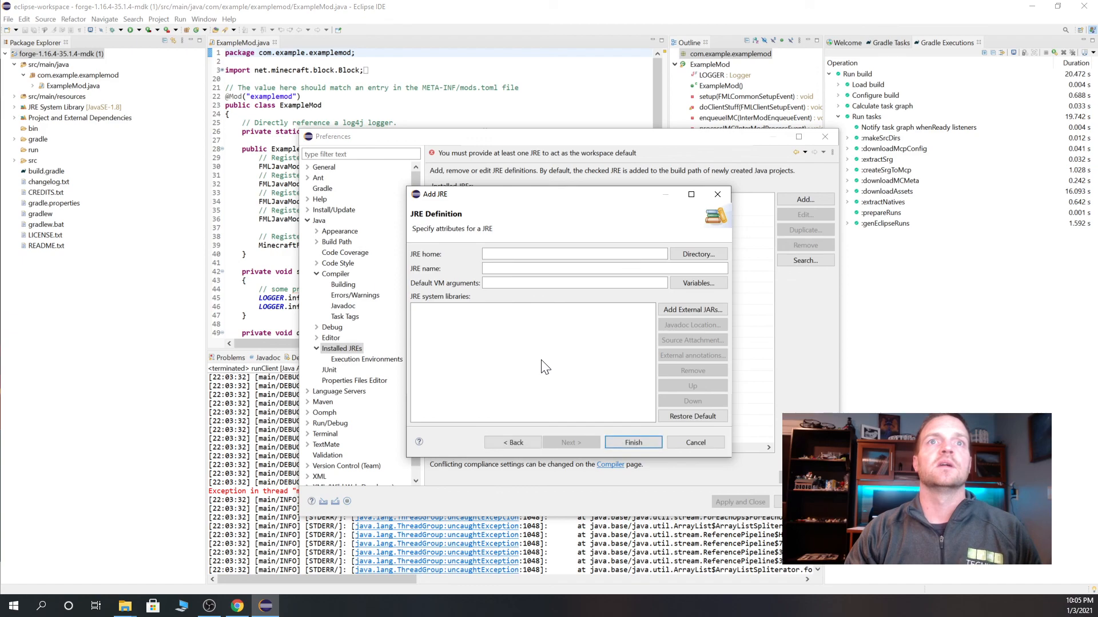
click(691, 255)
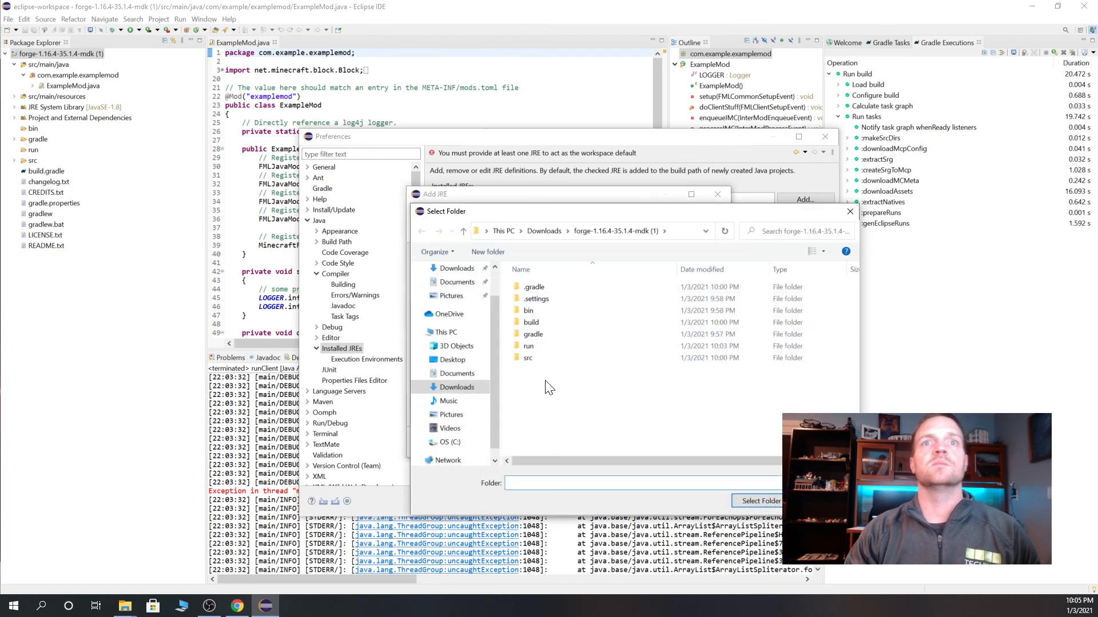
click(487, 428)
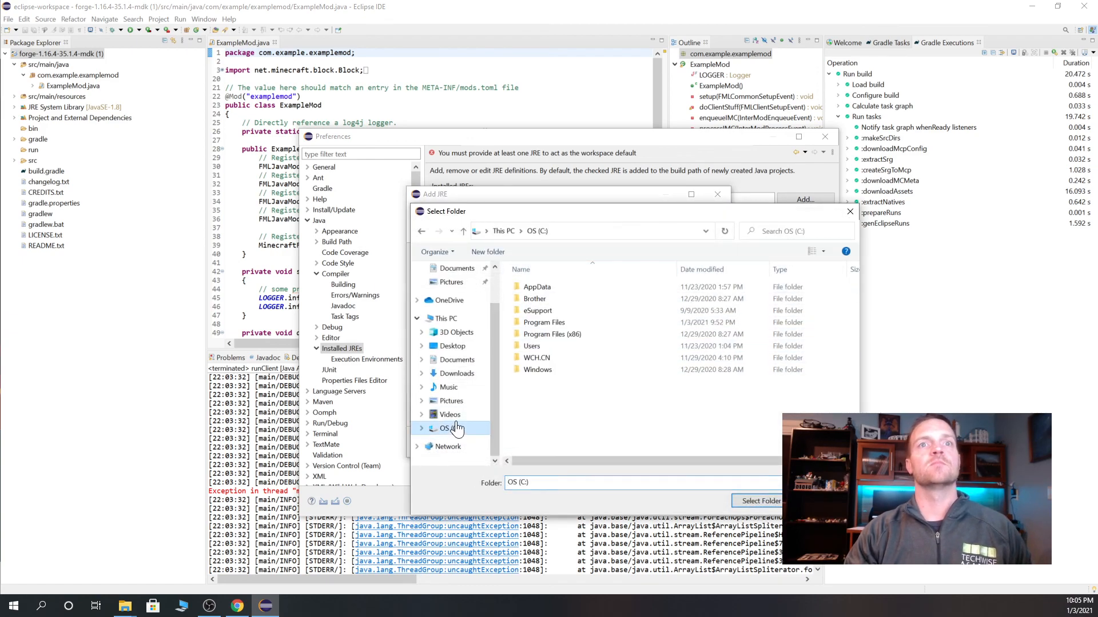
double_click(532, 347)
double_click(534, 298)
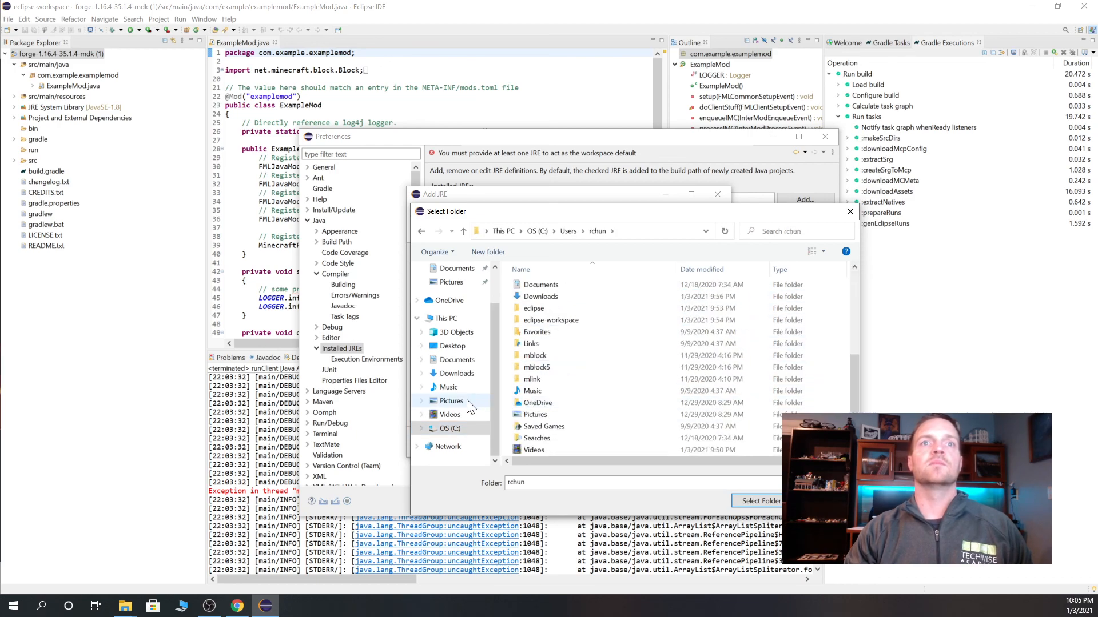
click(450, 428)
double_click(551, 333)
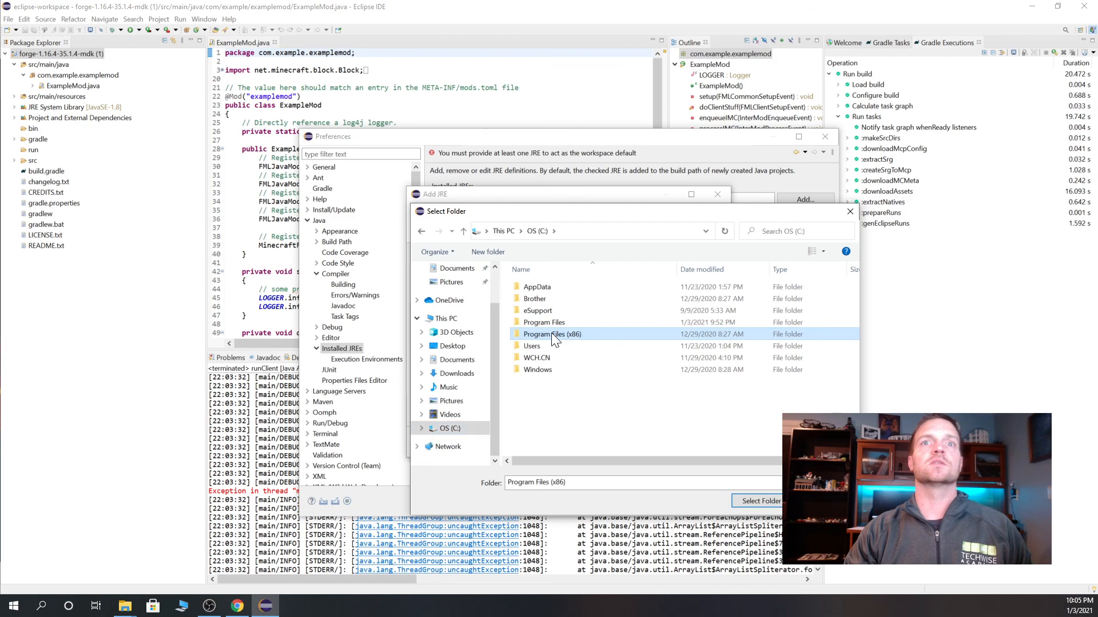
click(537, 231)
- Select Program Files\AdoptOpenJDK\jdk-8.0.275.1-hotspot as the JRE home and finish adding the JRE
double_click(547, 319)
double_click(546, 291)
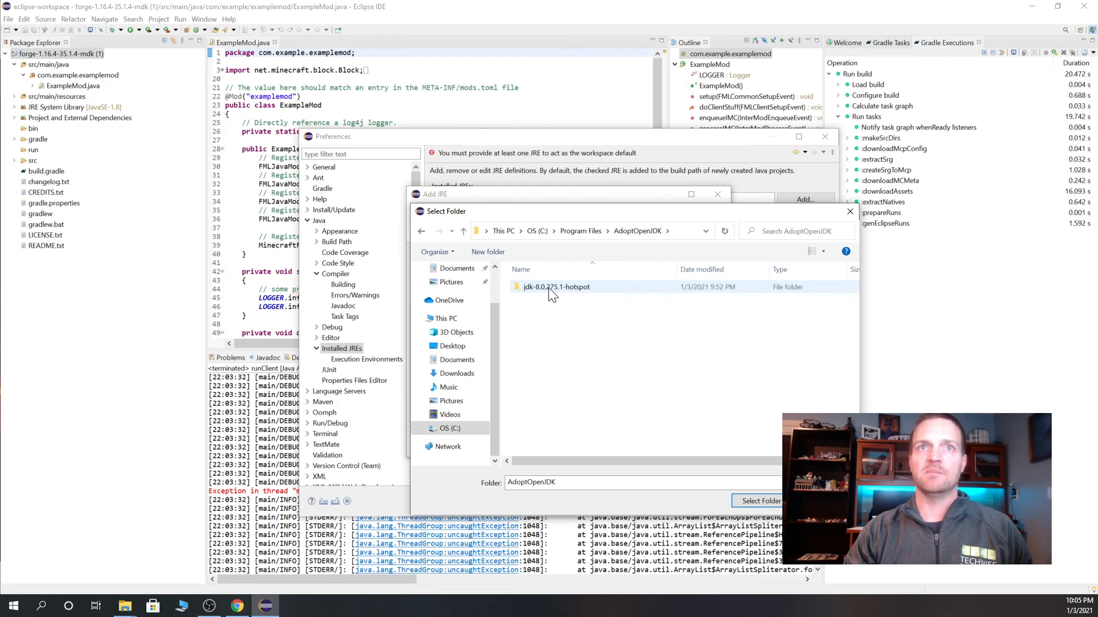
click(575, 288)
click(756, 501)
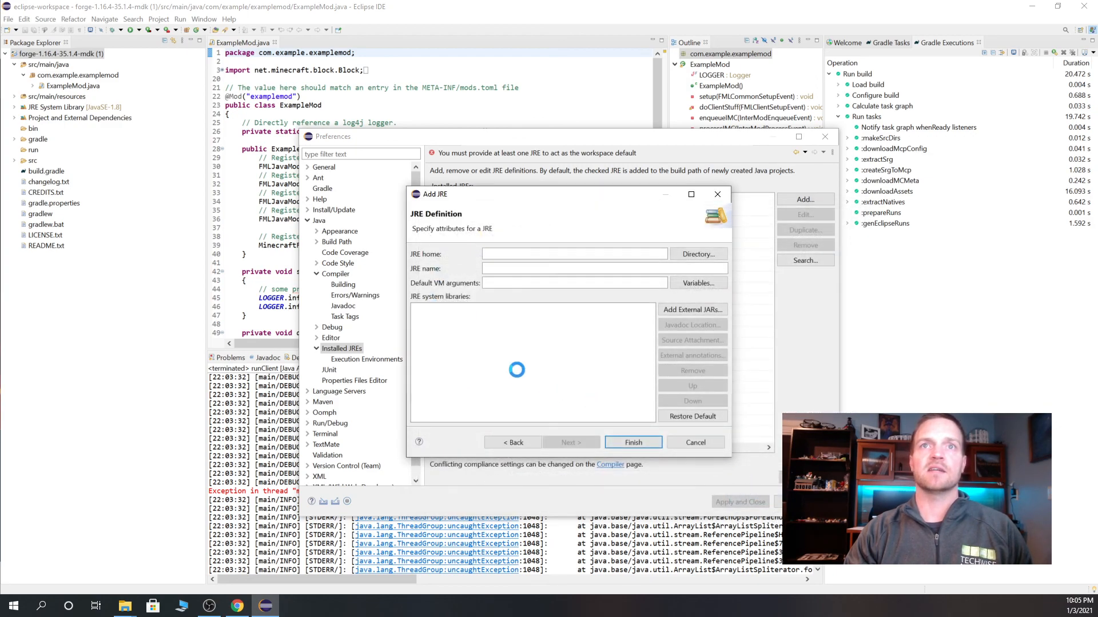
click(633, 444)
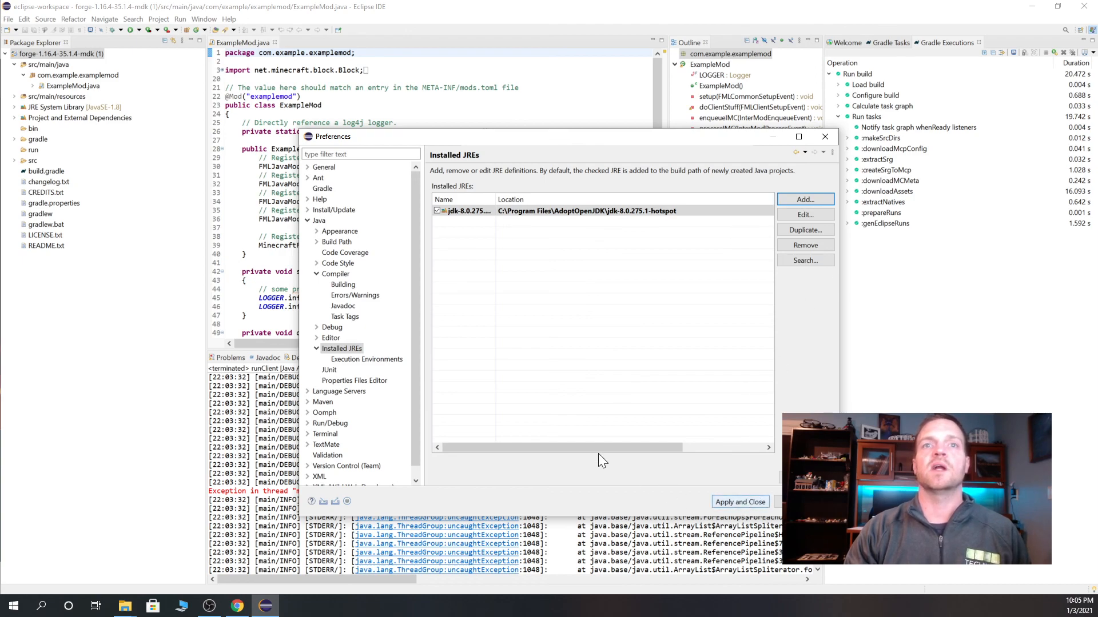
- Apply and close the preferences, and run the runClient configuration again
click(743, 502)
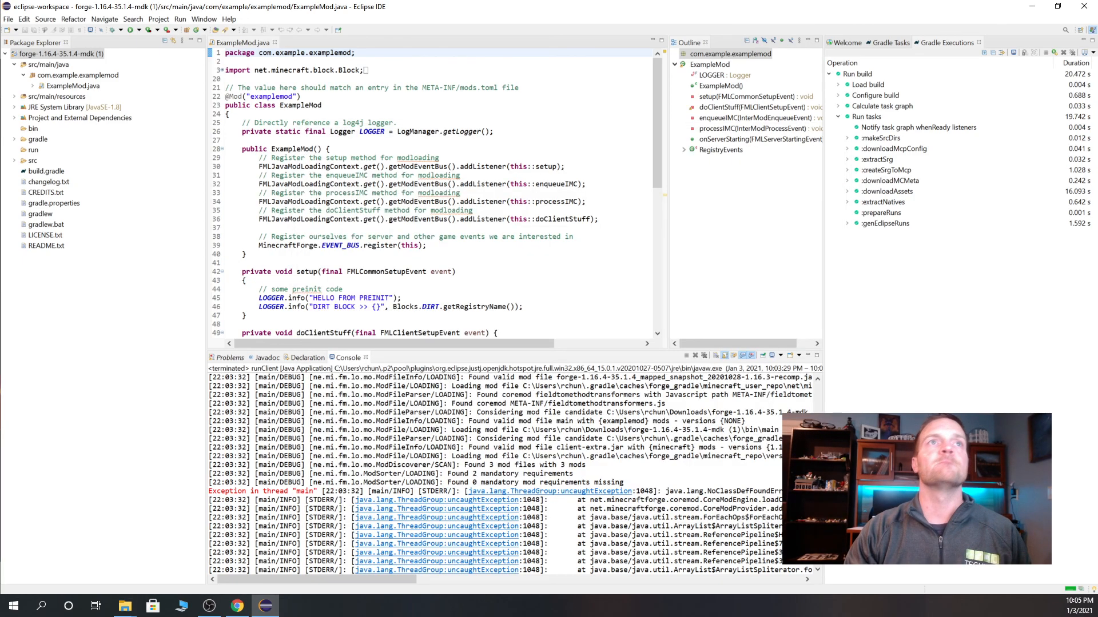
click(139, 30)
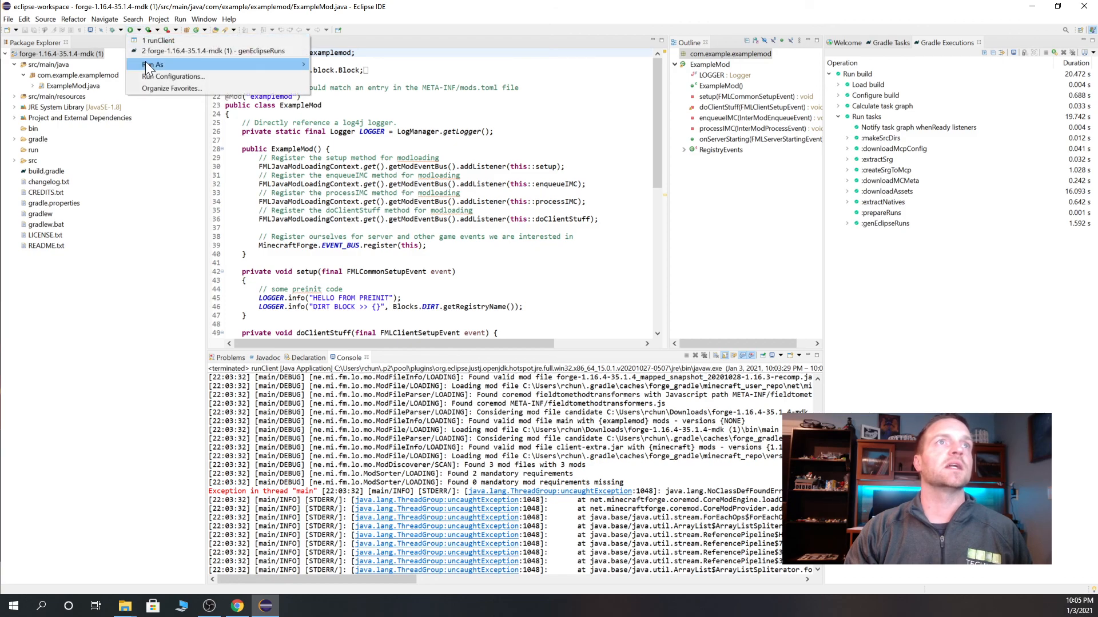
click(149, 41)
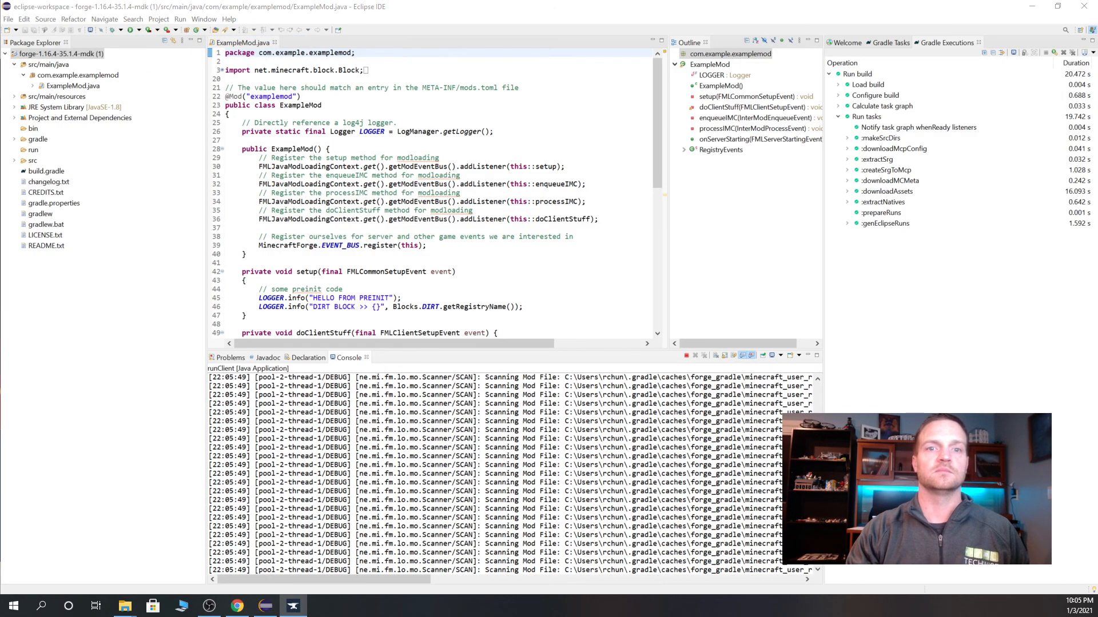
- Enlarge the Minecraft 1.16.4 game window and reposition it over the Eclipse editor
drag(694, 313, 526, 193)
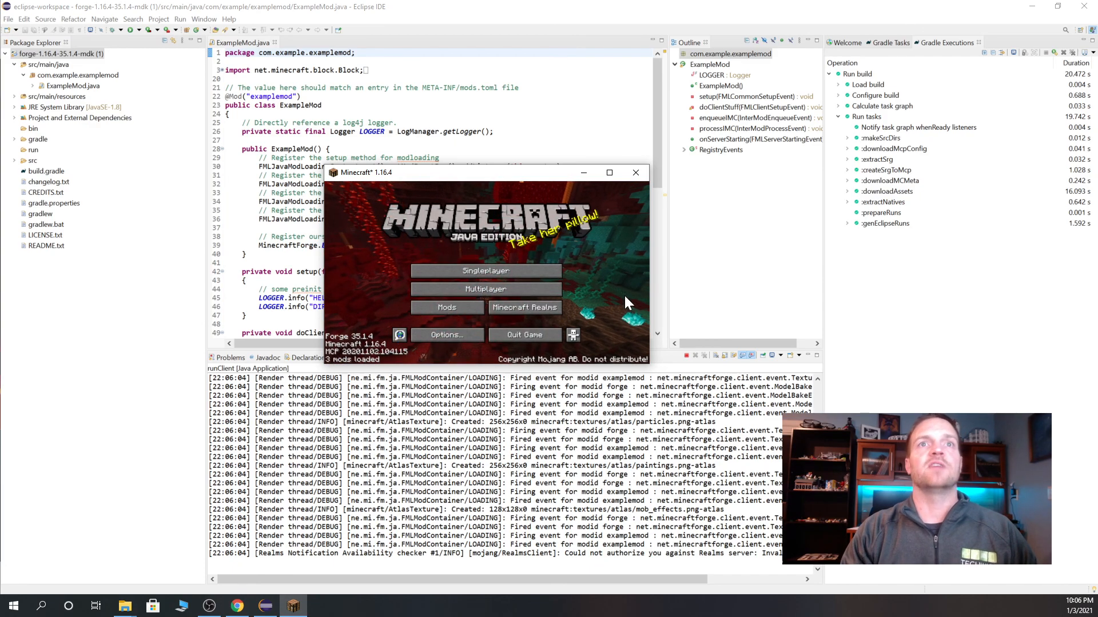
drag(644, 365, 925, 565)
drag(570, 176, 476, 86)
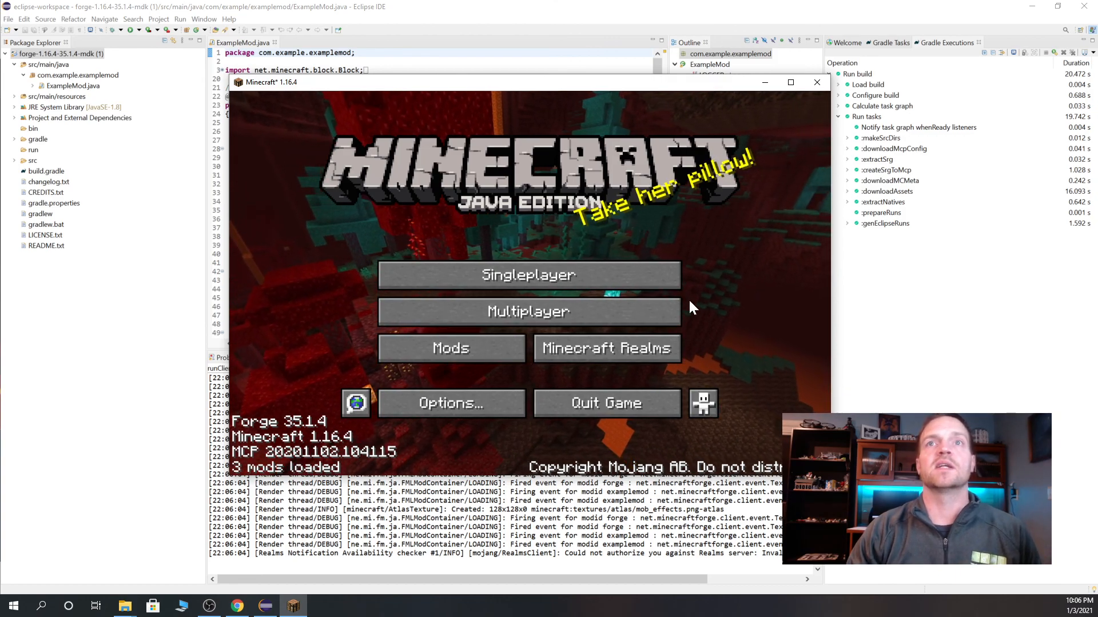
drag(700, 83, 665, 70)
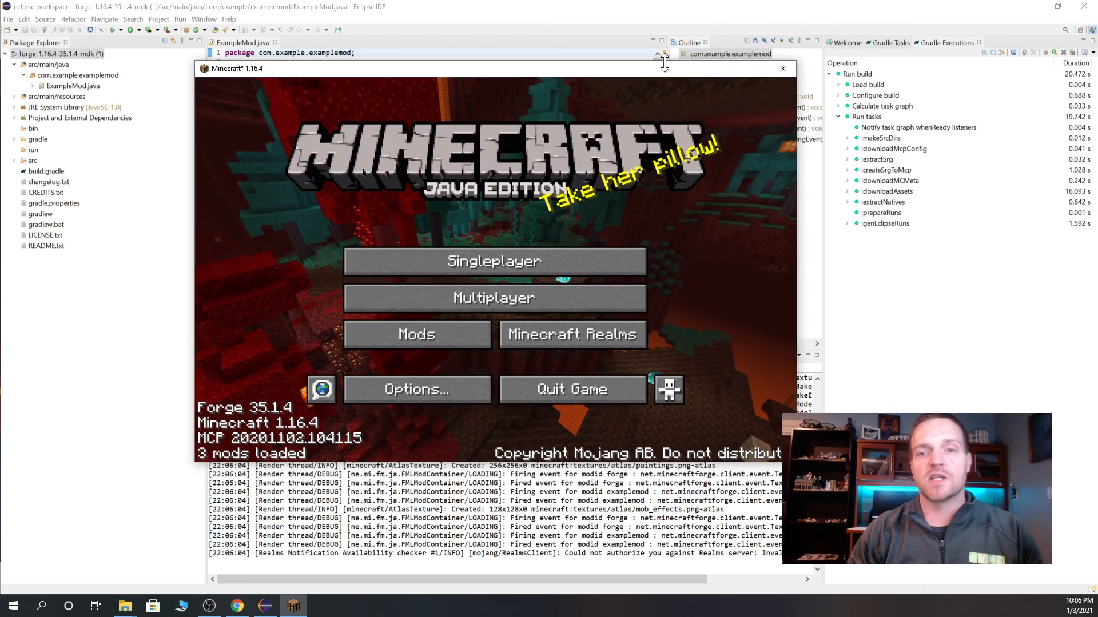